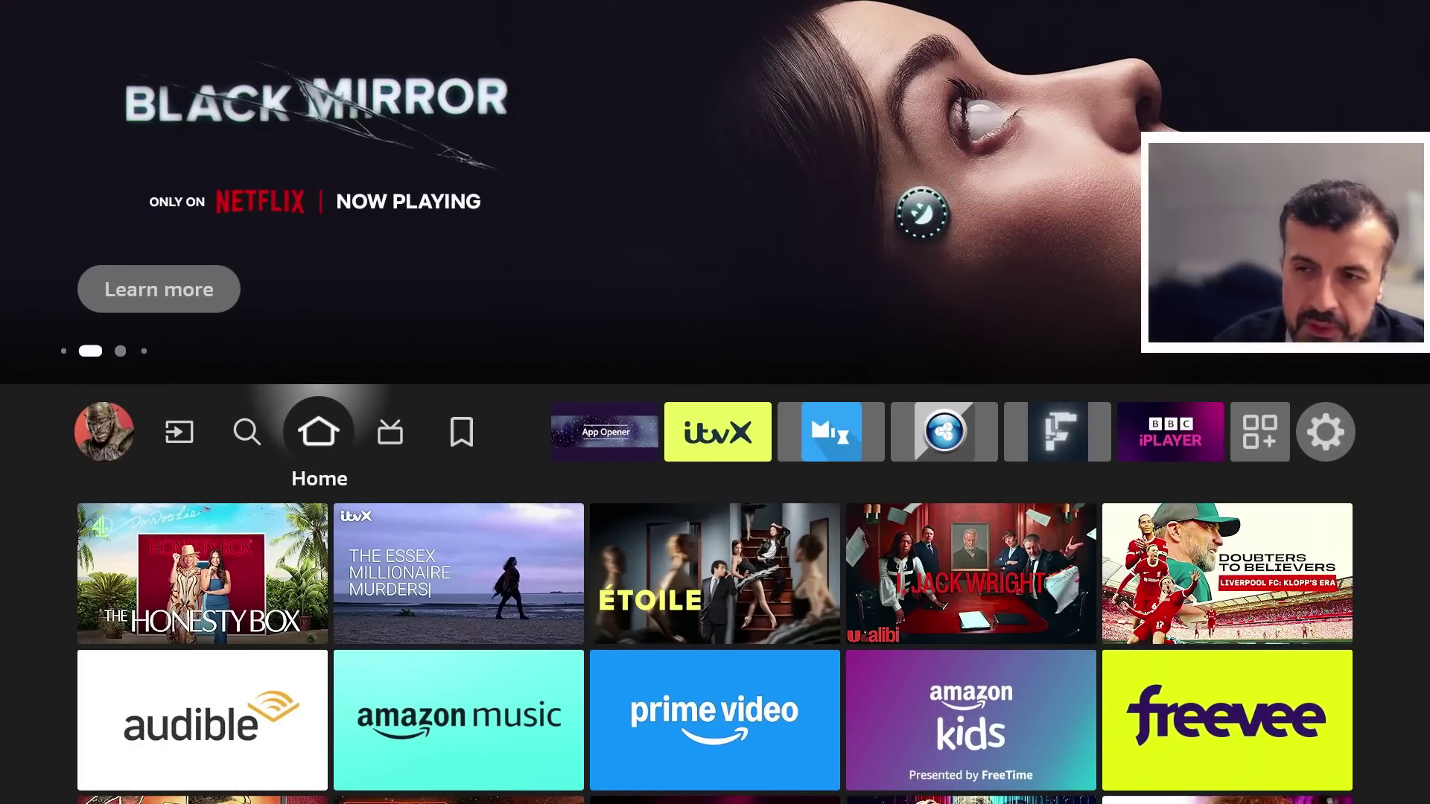
Browse the featured banners and recommendation rows on the Fire TV home screen.
key("Up")
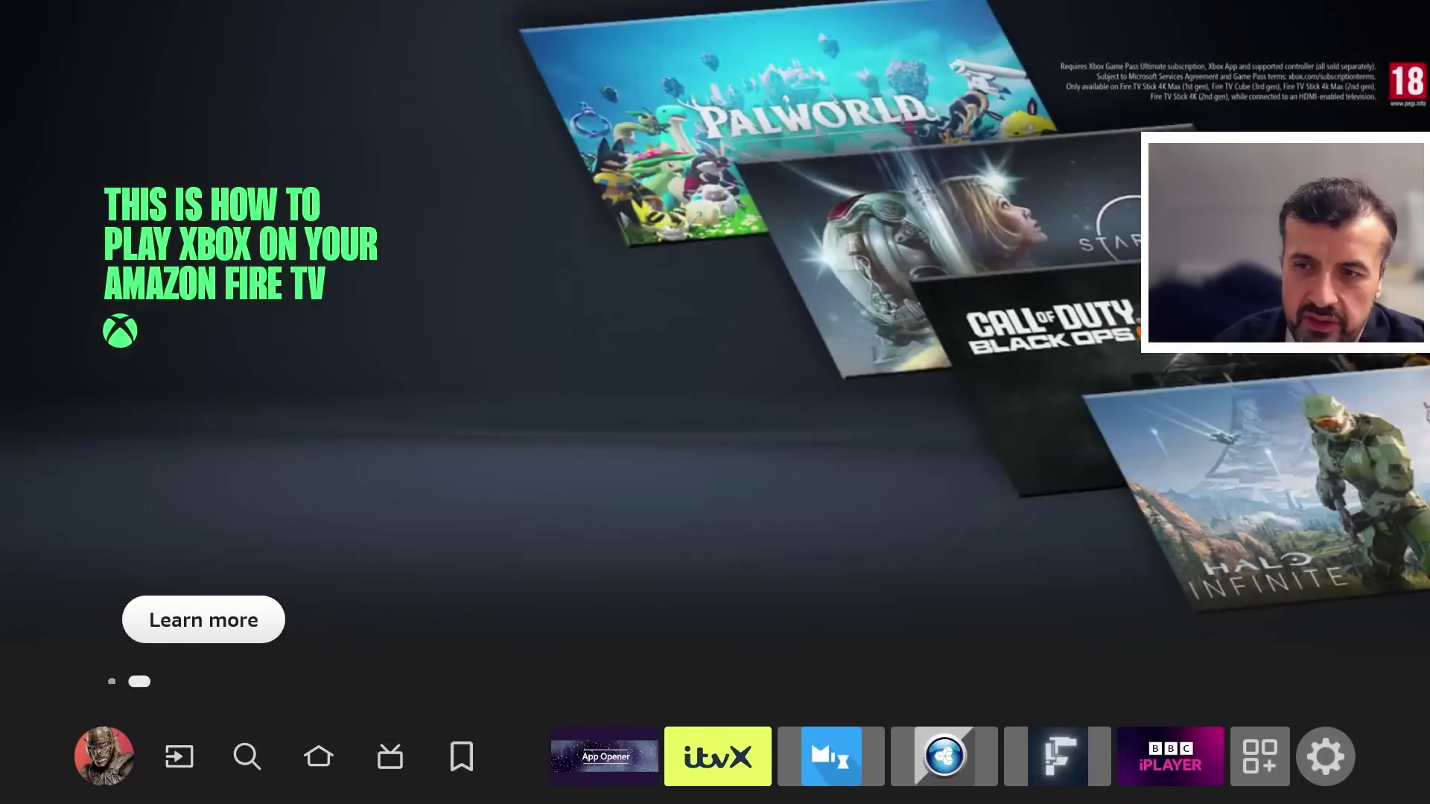
key("Down")
key("Down")
key("Down")
key("Down")
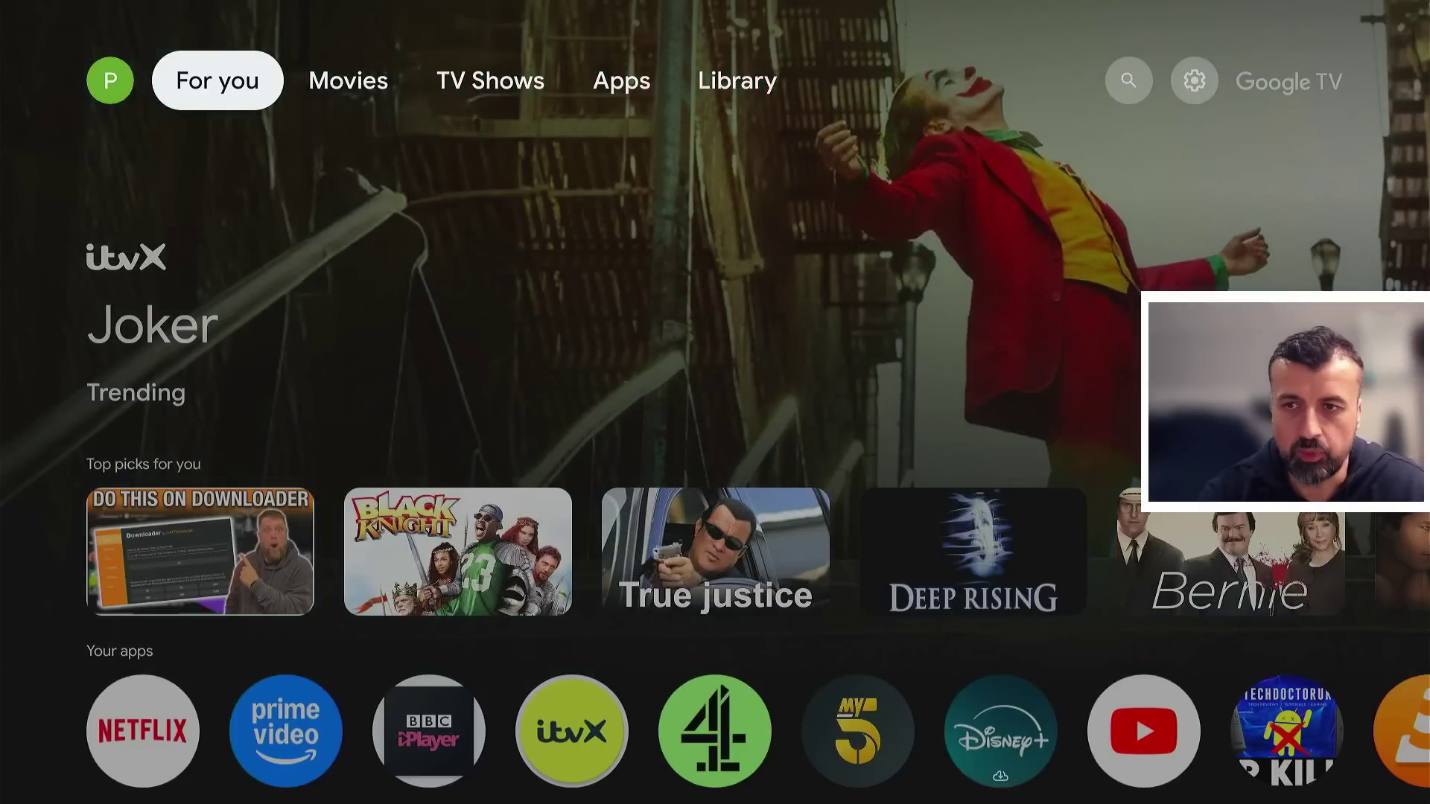
Go to All settings > System > About and highlight the Android TV OS build entry.
key("Right")
key("Right")
key("Right")
key("Right")
key("Right")
key("Right")
key("Return")
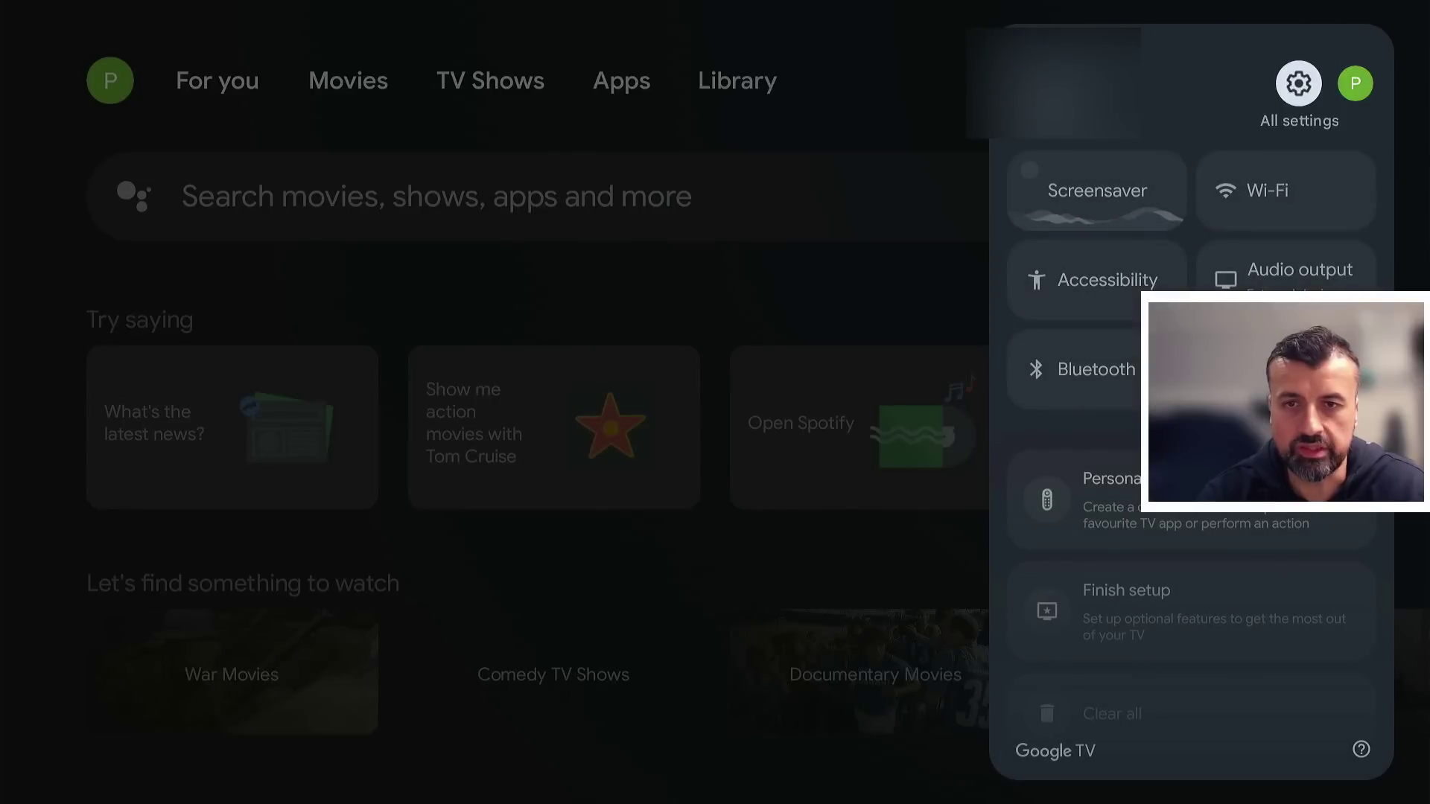
key("Return")
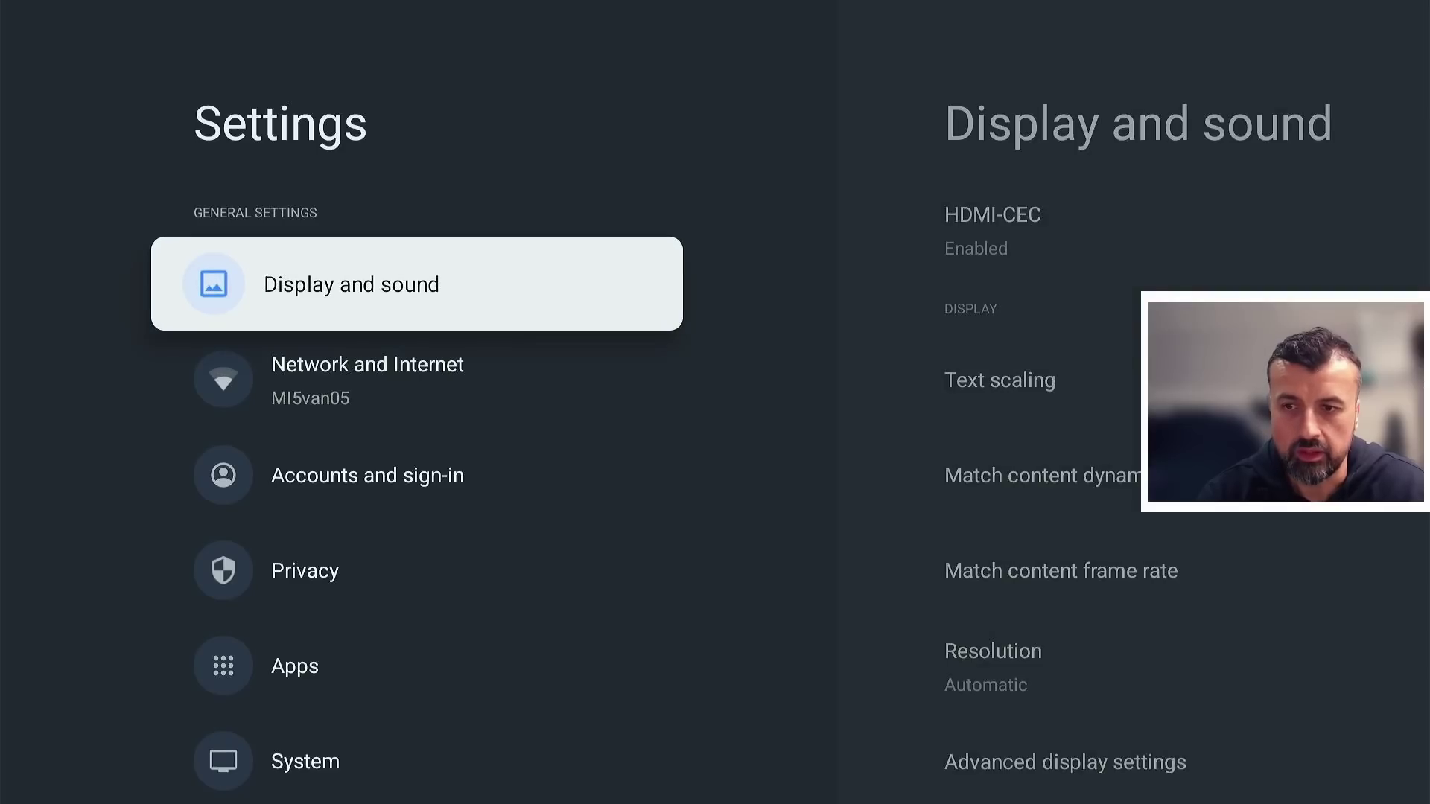
key("Down")
key("Down")
key("Down")
key("Down")
key("Down")
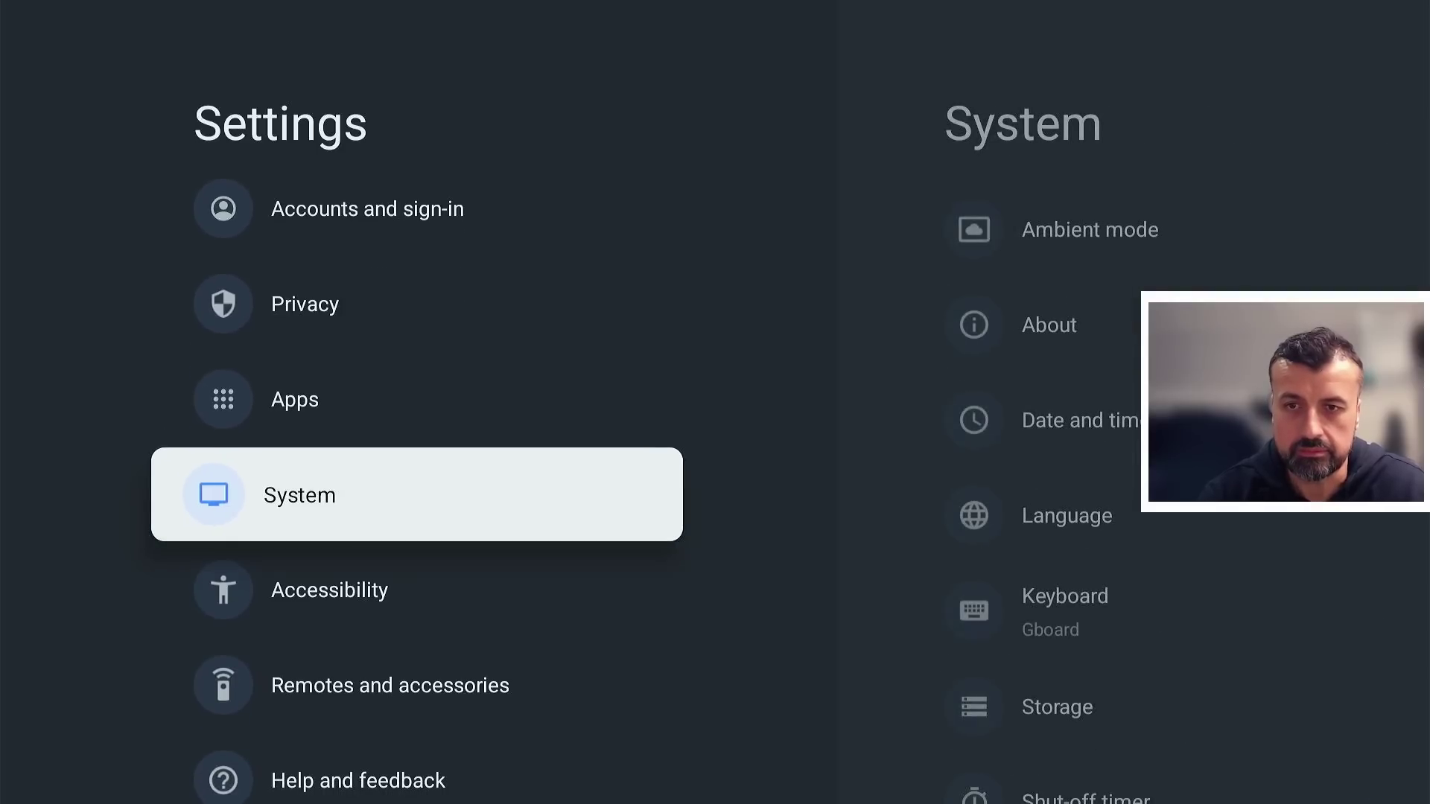
key("Return")
key("Down")
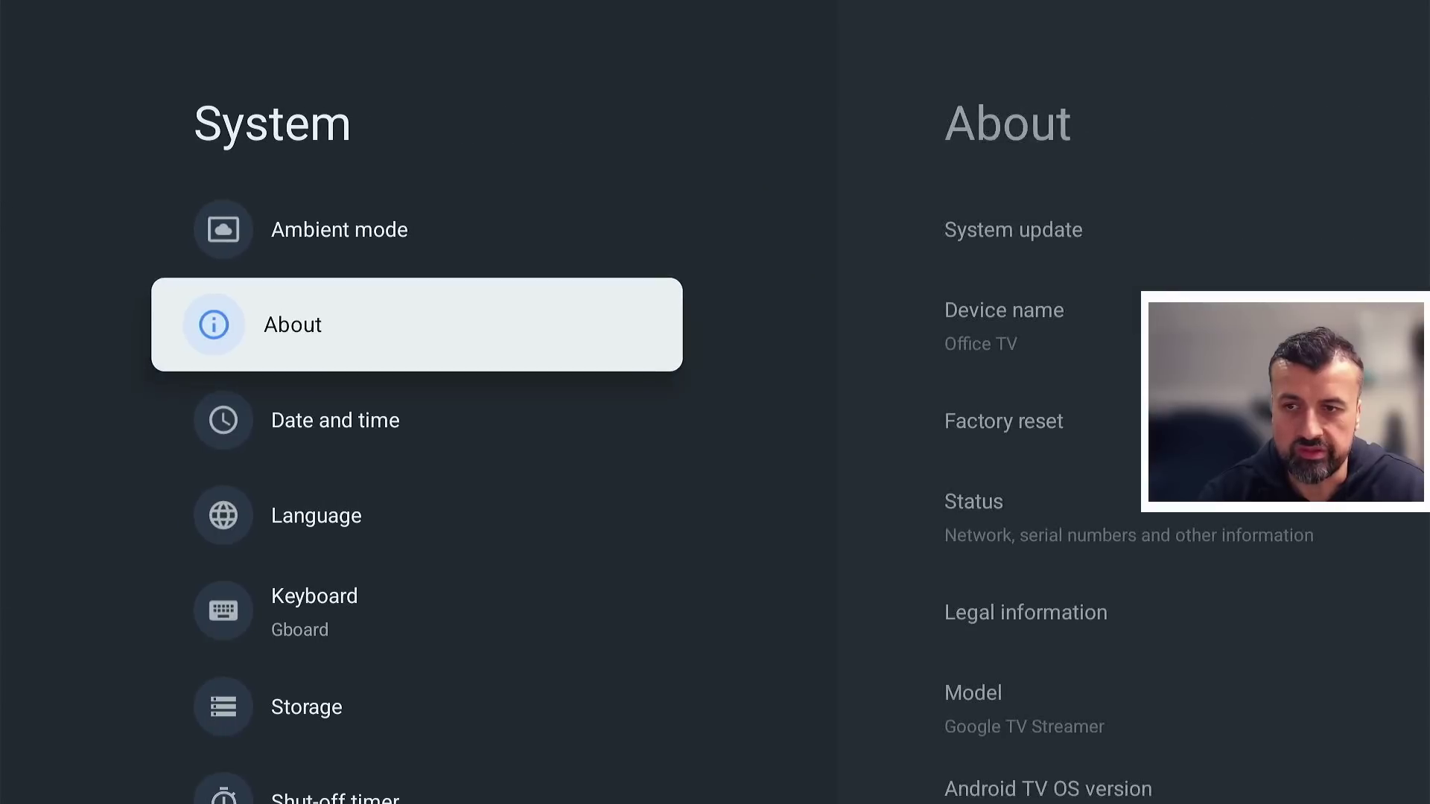
key("Return")
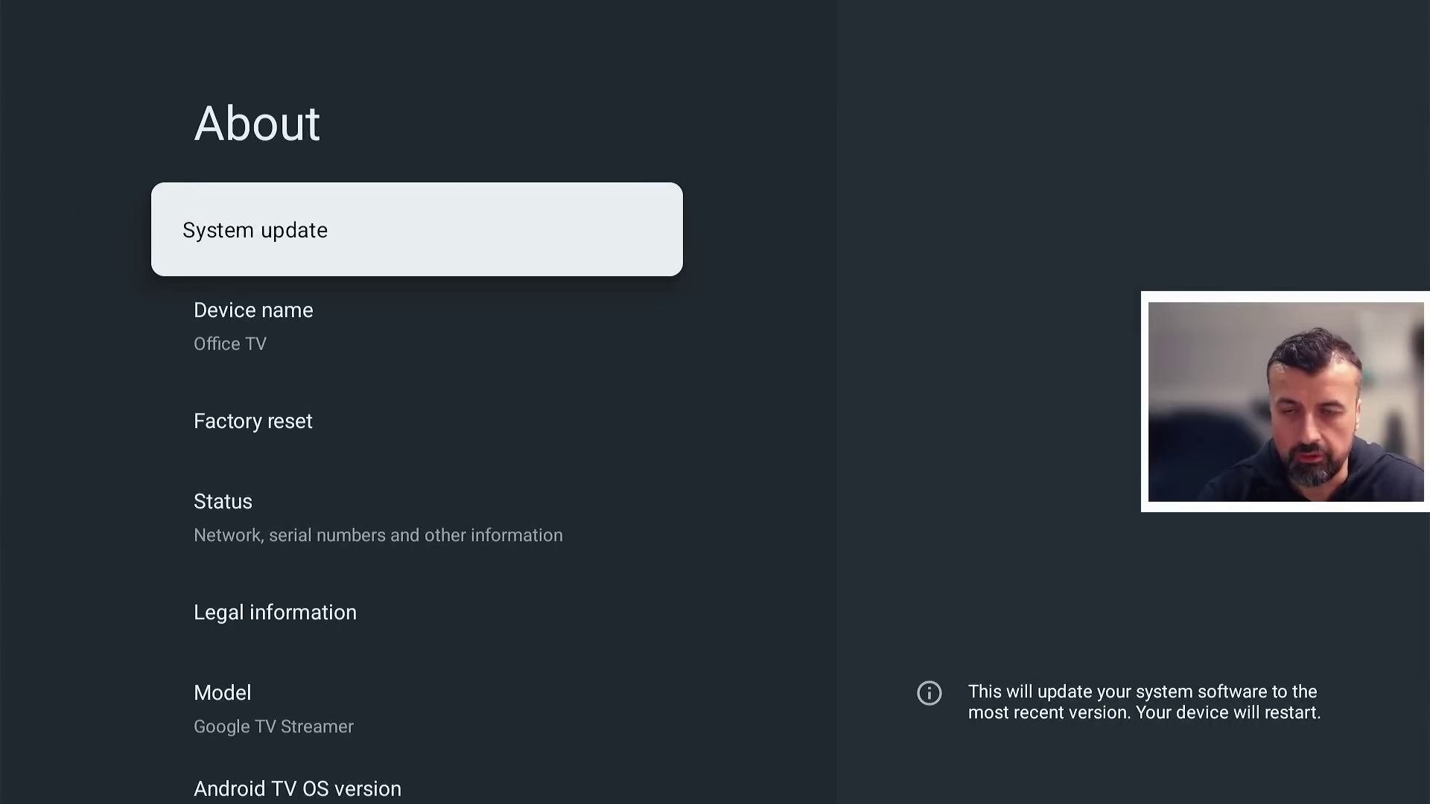
key("Down")
key("Down")
key("Down")
key("Down")
key("Down")
key("Down")
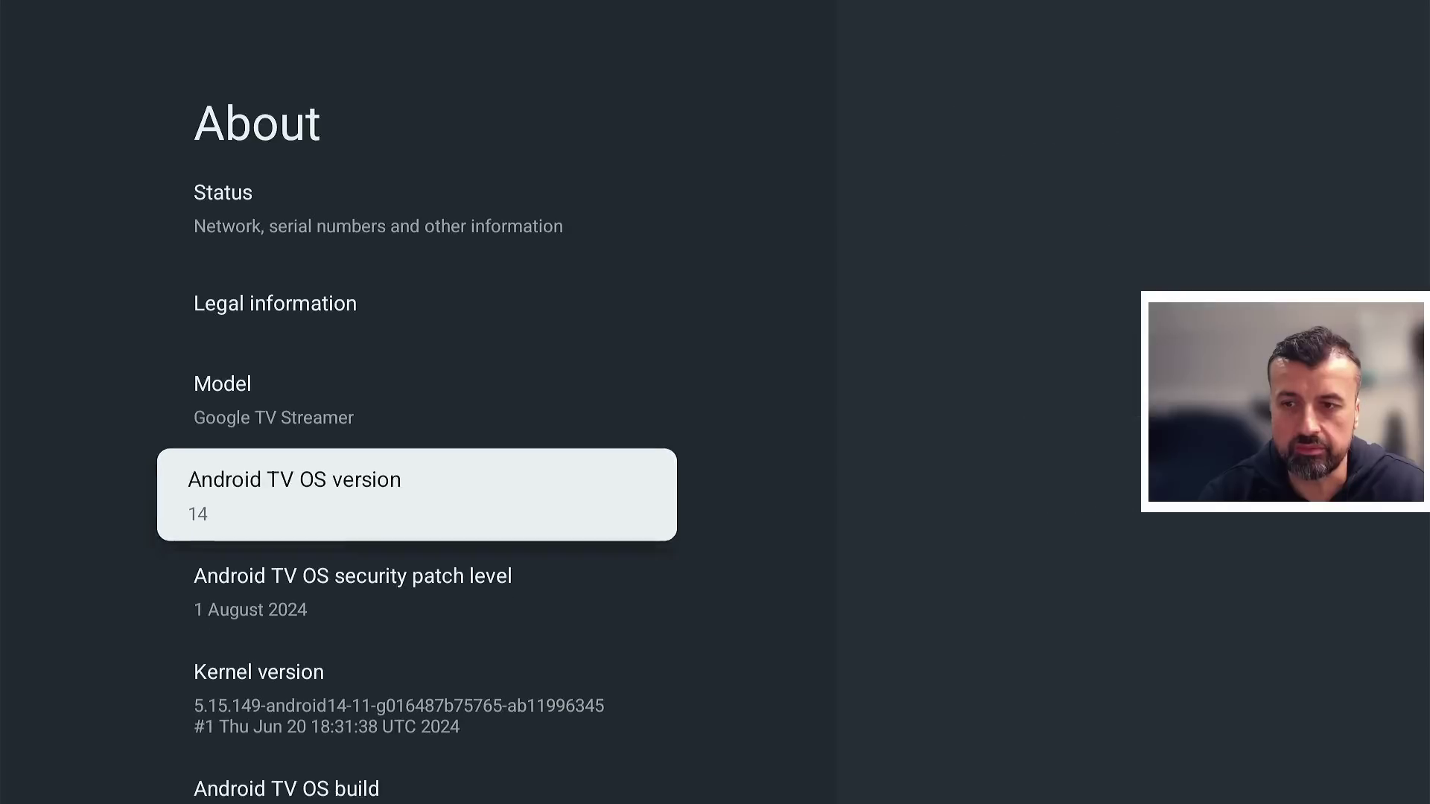
key("Down")
key("Down")
key("Down")
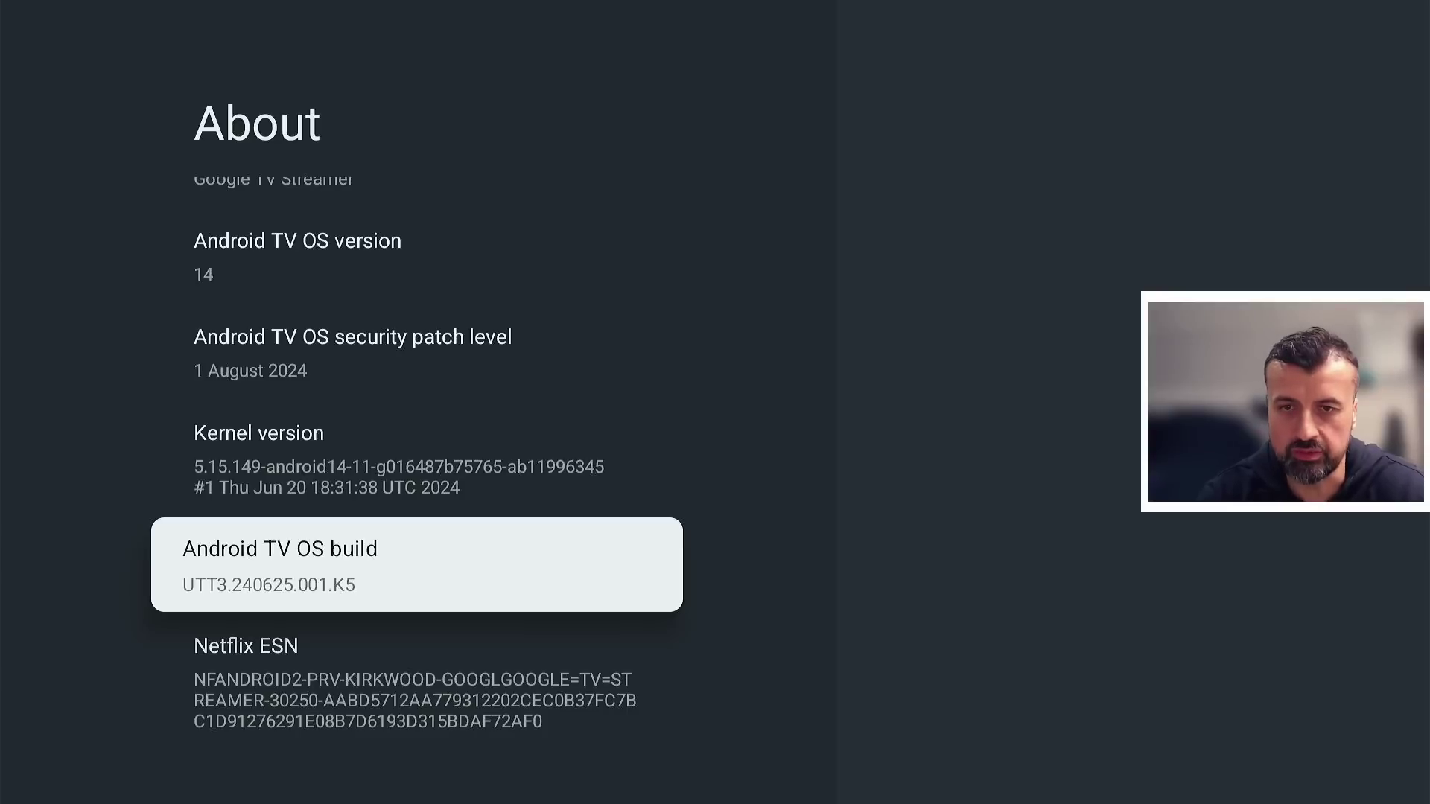
Select Android TV OS build repeatedly until 'You are now a developer!' appears.
key("Return")
key("Return")
key("Return")
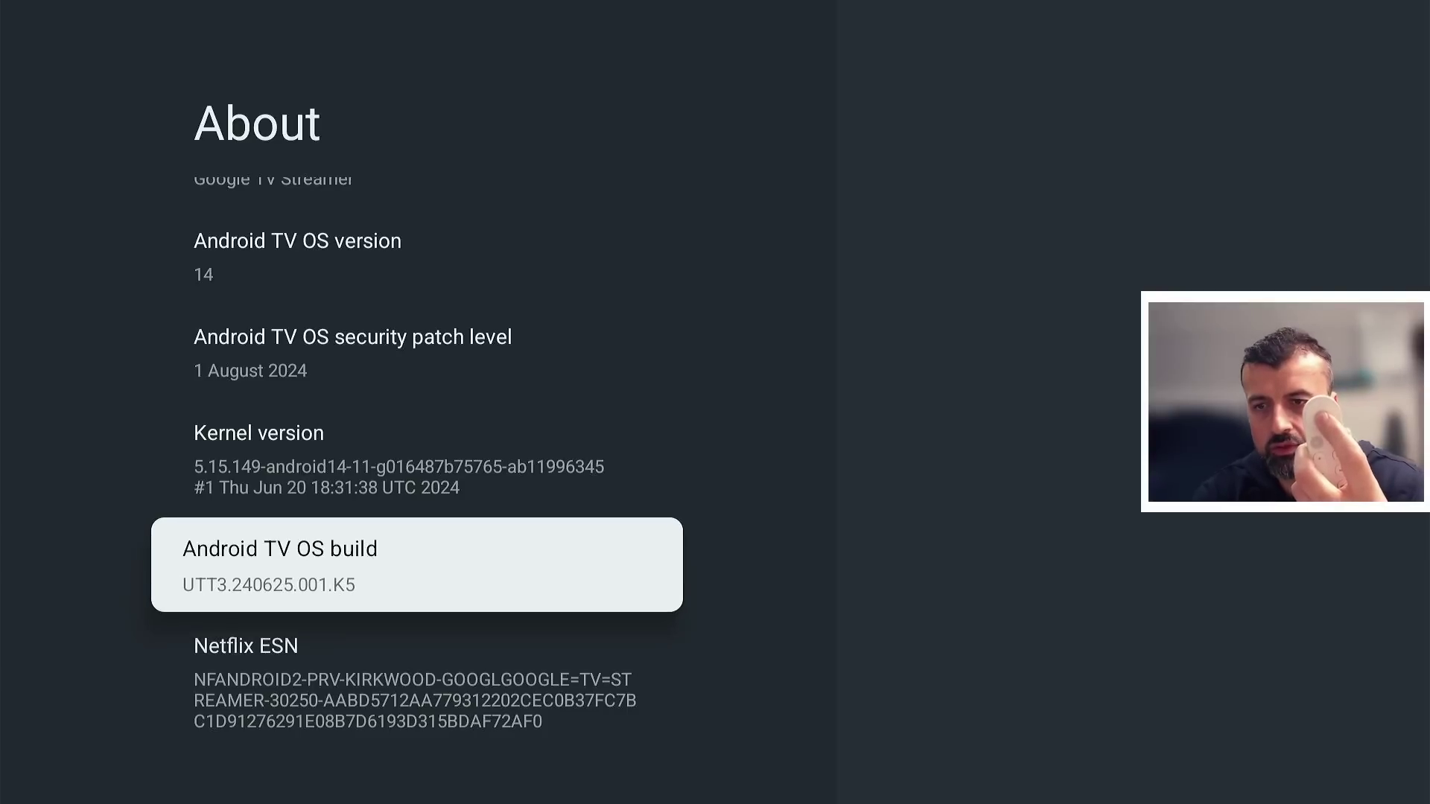
key("Return")
key("Return")
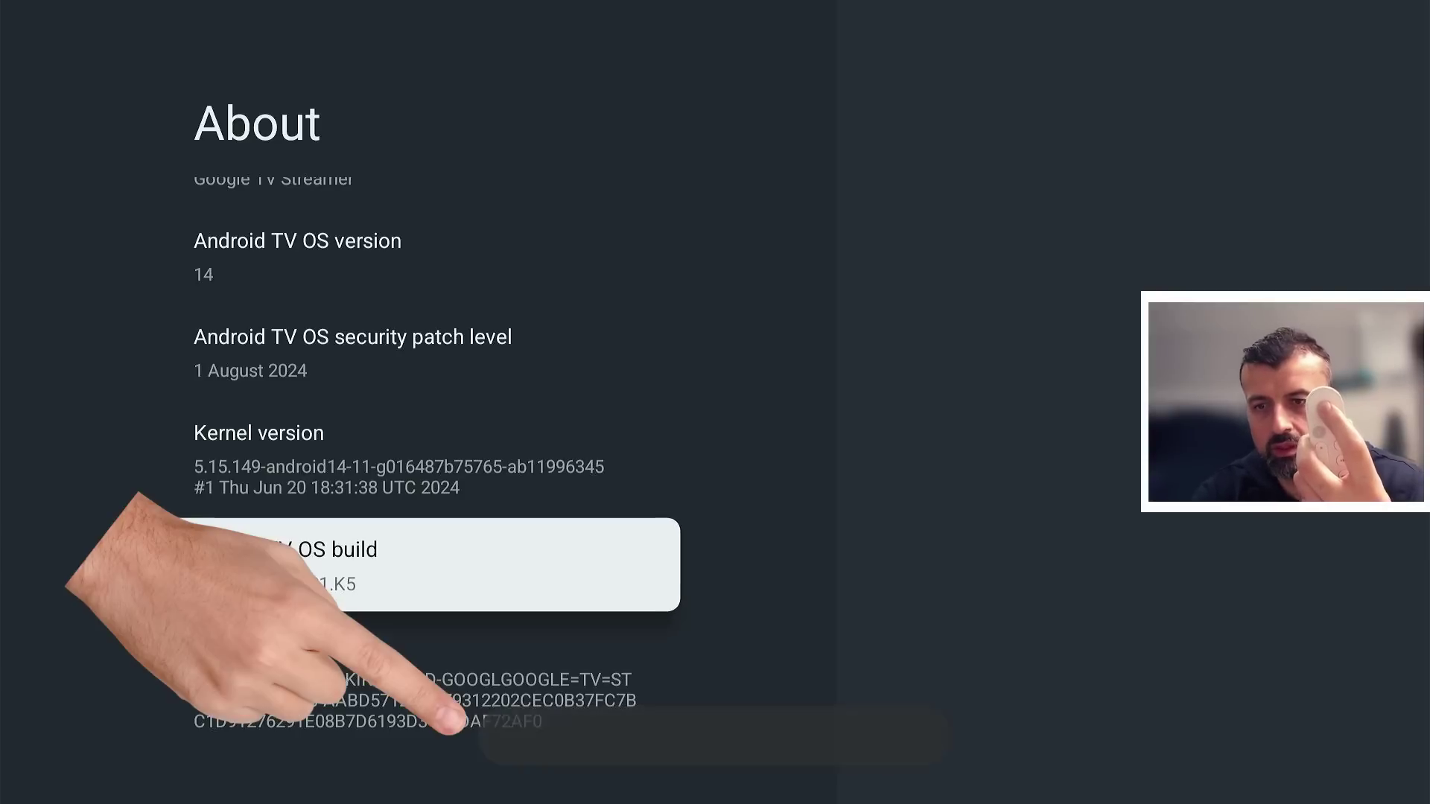
key("Return")
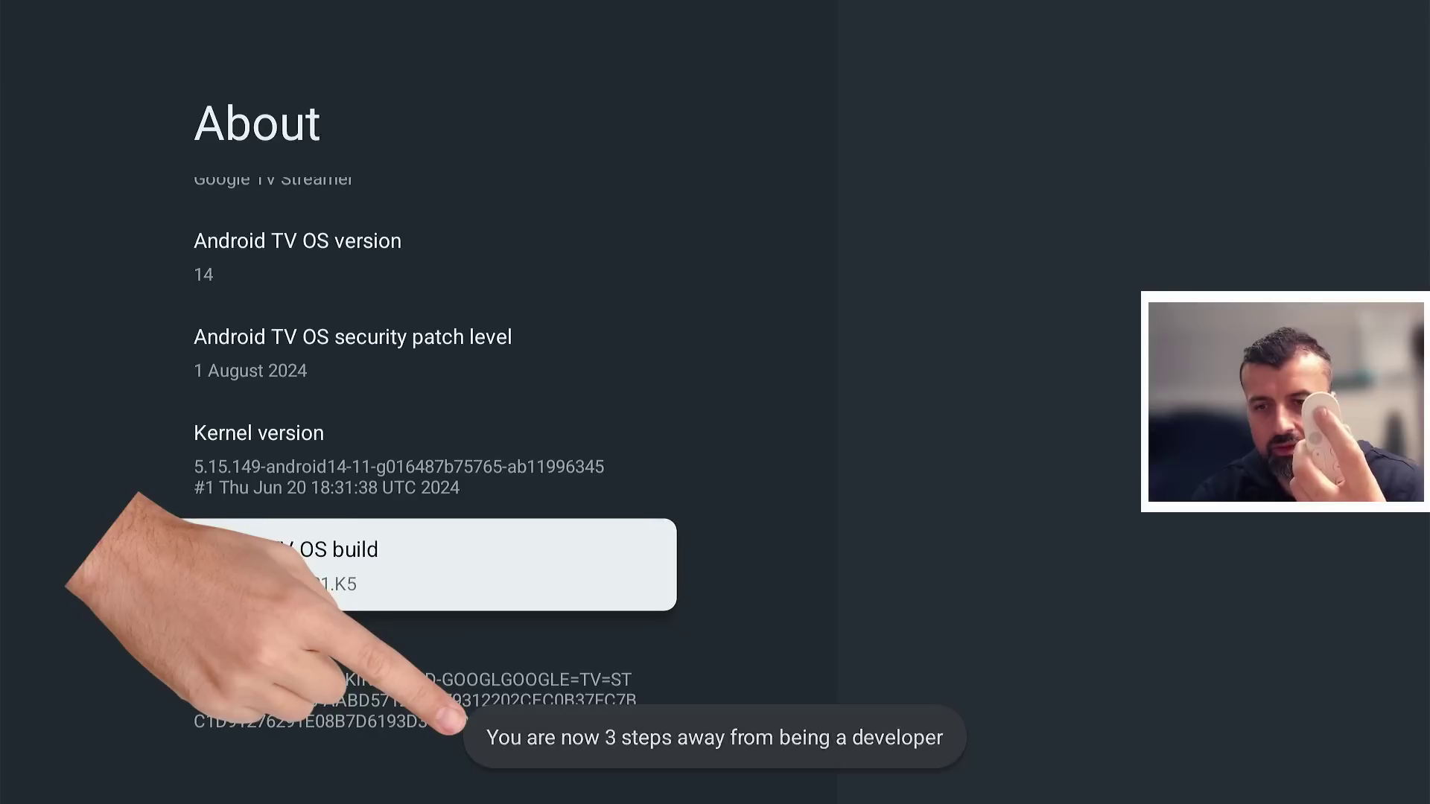
key("Return")
key("Return")
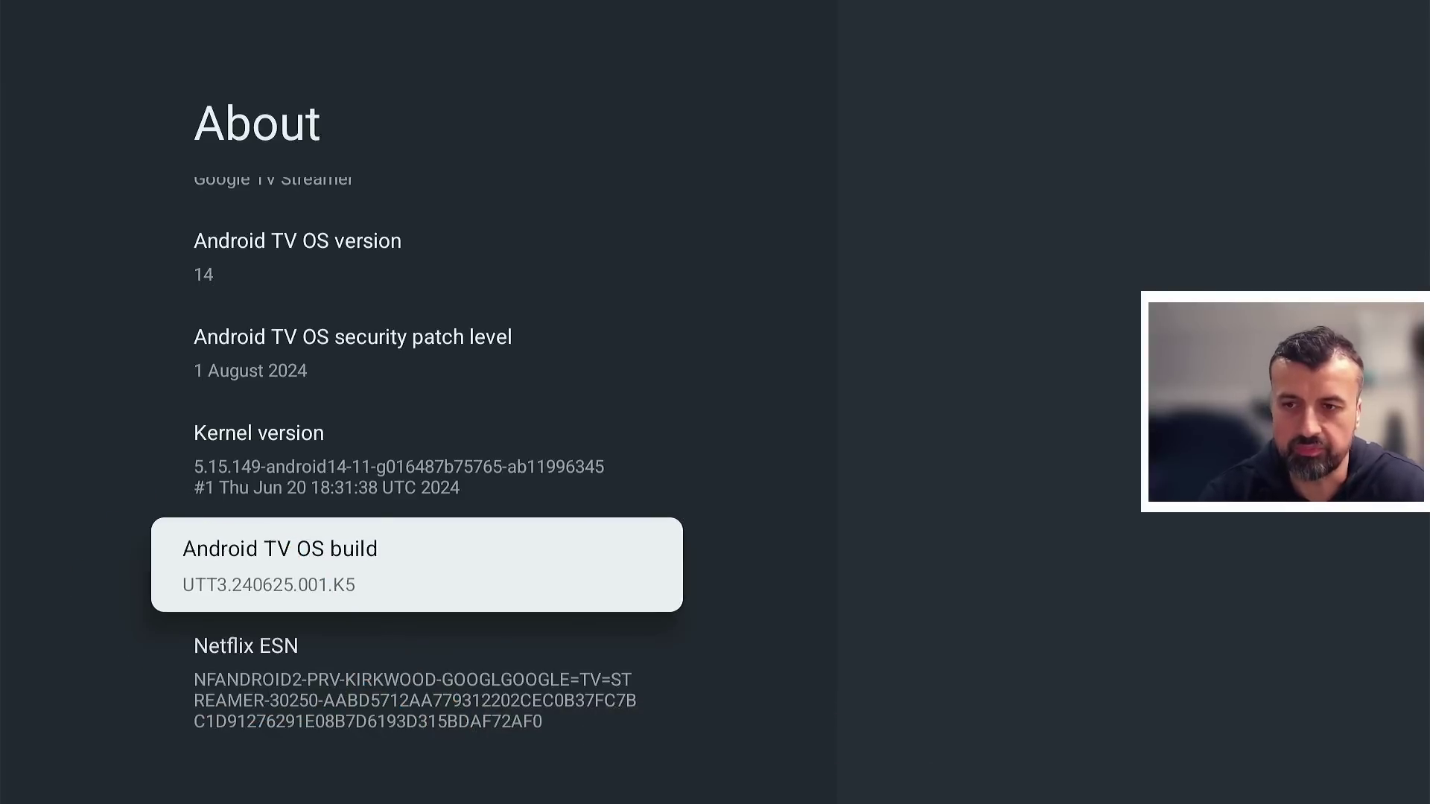
Leave About and use the Assistant to bring up the Google Play Store search.
key("Escape")
key("Escape")
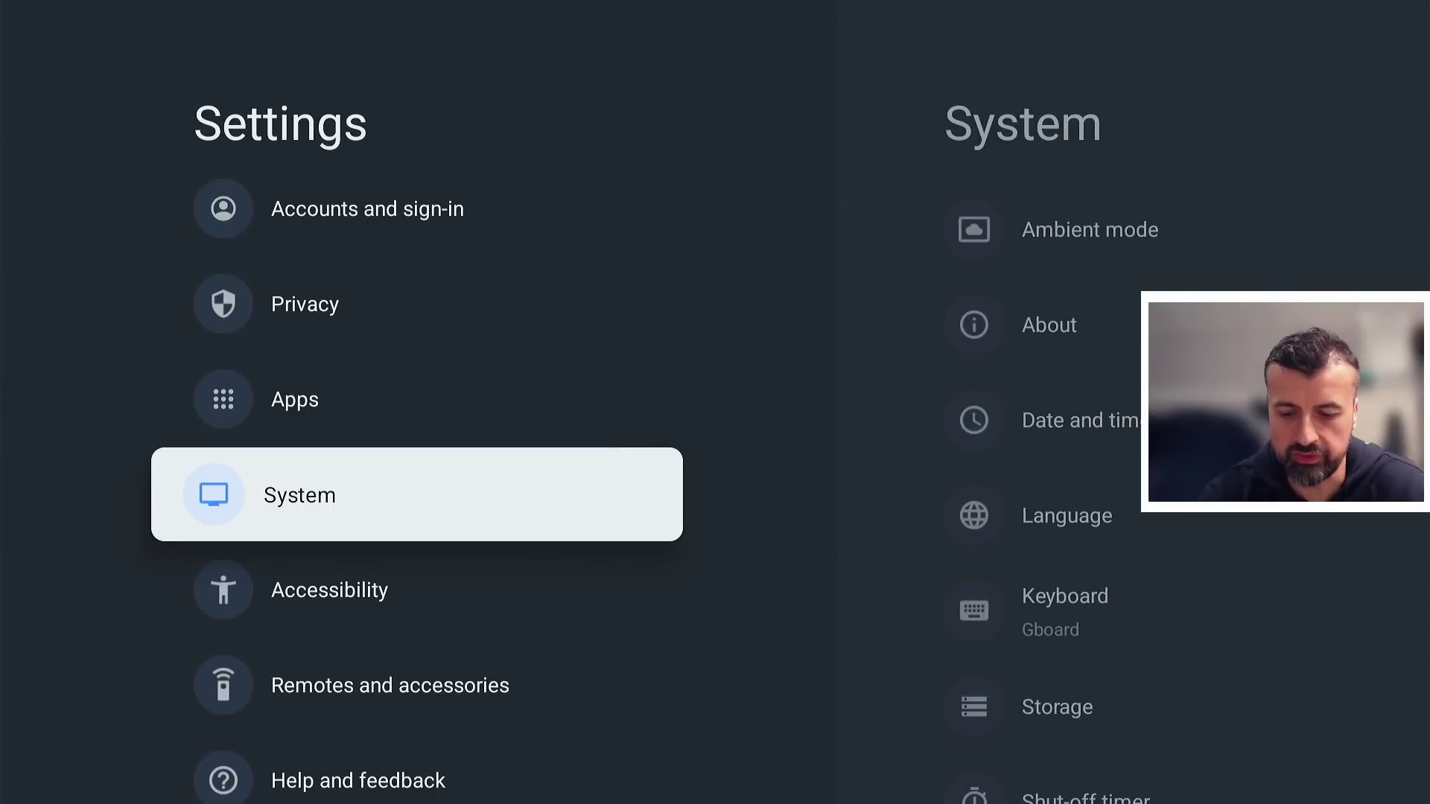
key("super")
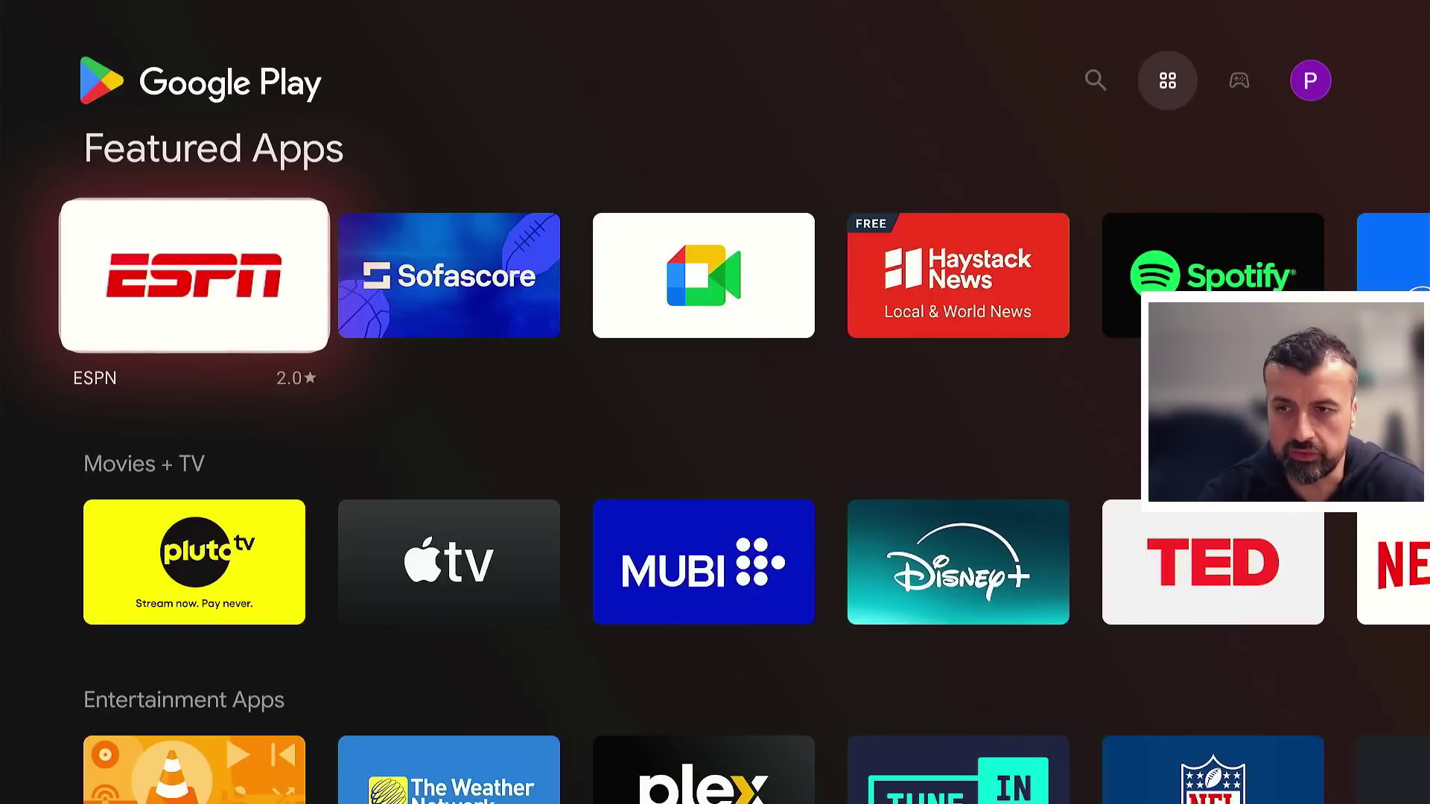
key("Down")
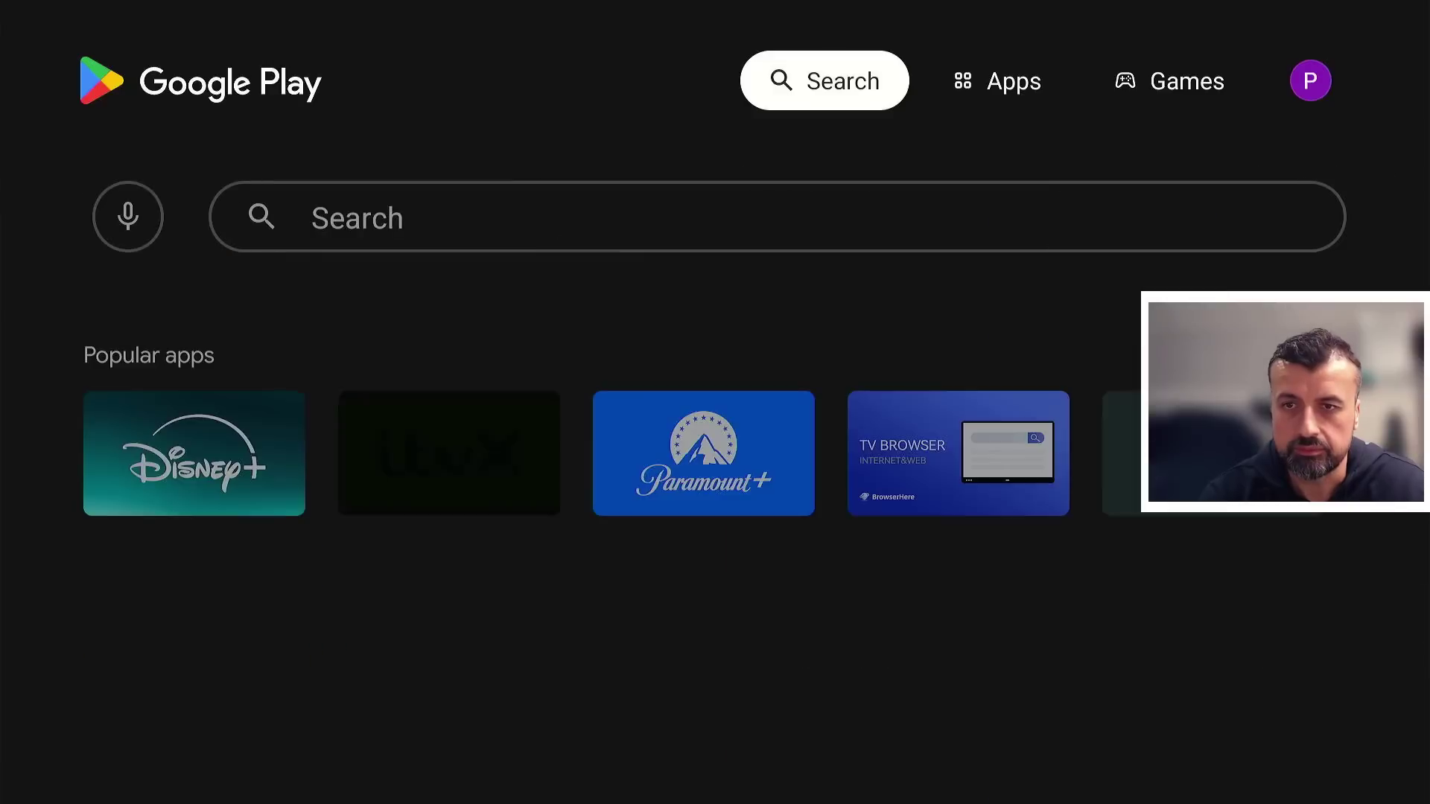
Search the Play Store for 'd' and view the results.
key("Down")
key("Right")
key("Return")
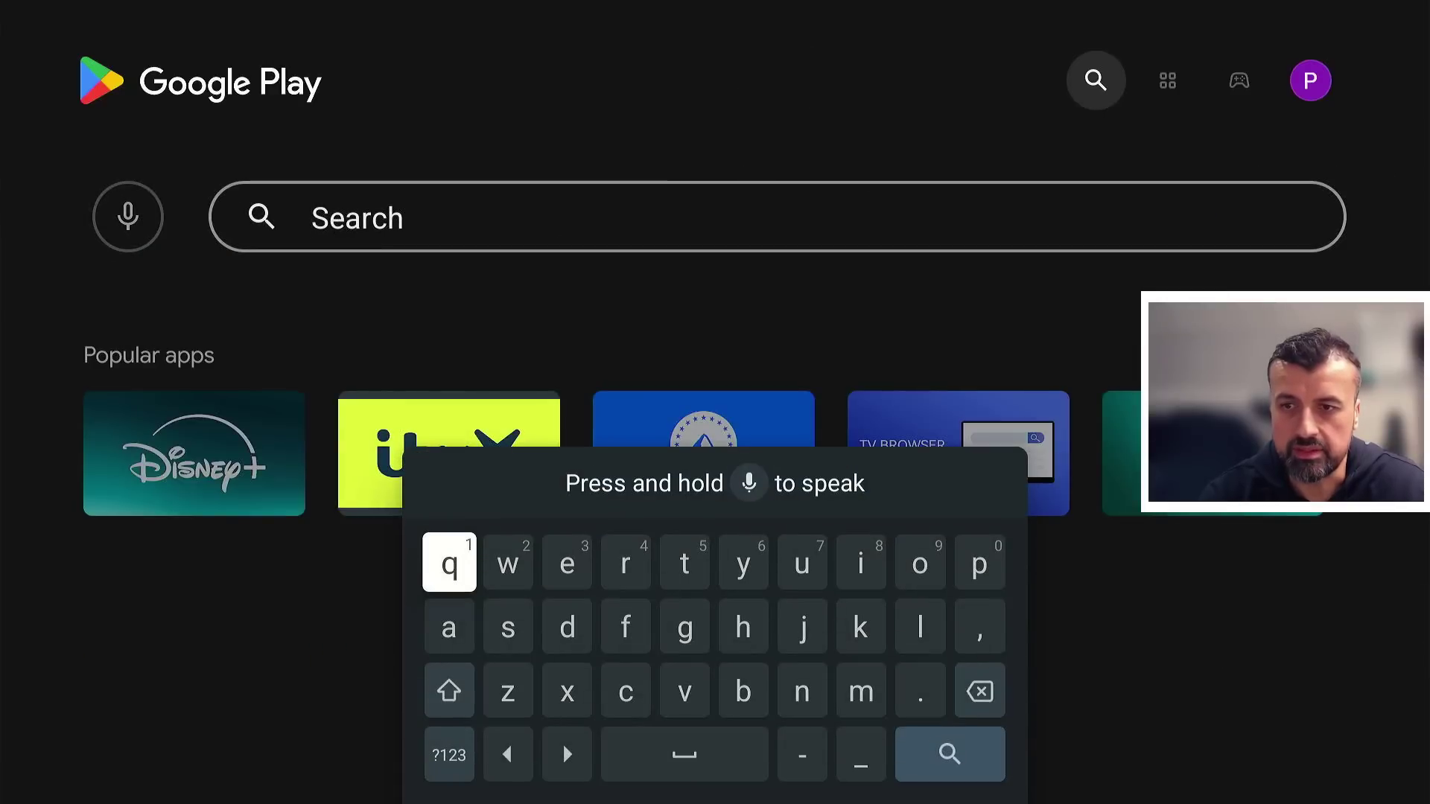
key("Down")
key("Right")
key("Right")
key("Return")
key("Right")
key("Right")
key("Right")
key("Right")
key("Right")
key("Right")
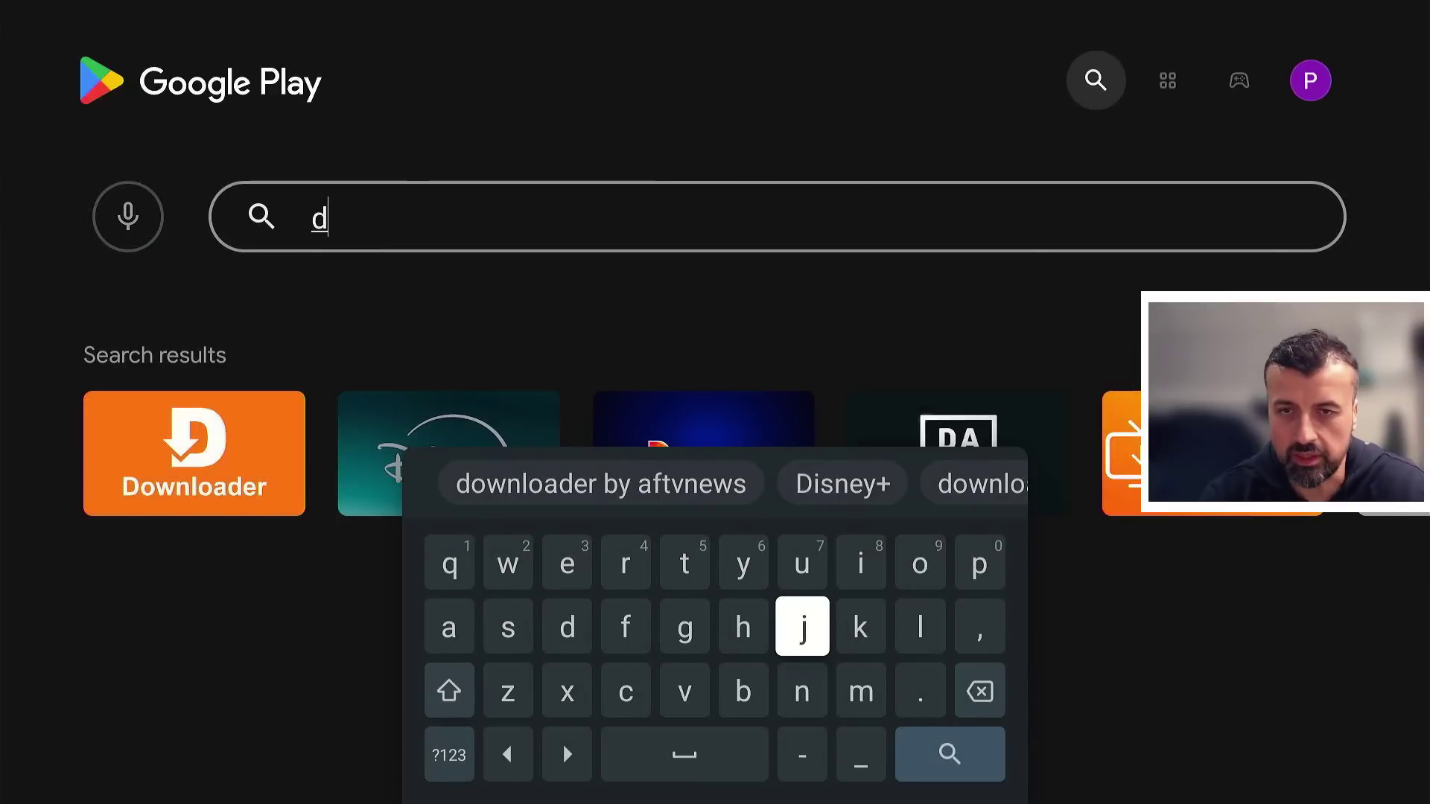
key("Escape")
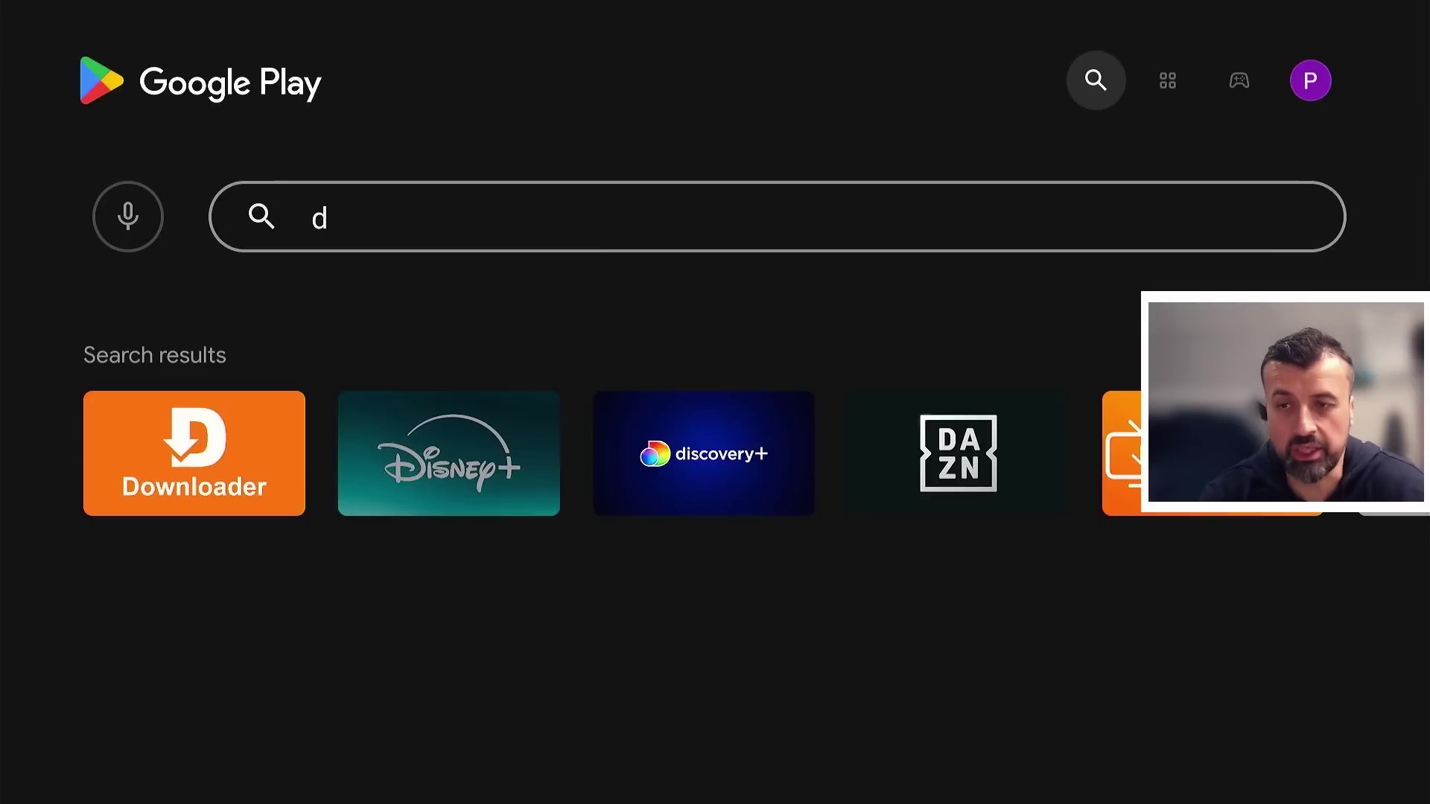
Install Downloader by AFTVnews from the results and launch it.
key("Down")
key("Return")
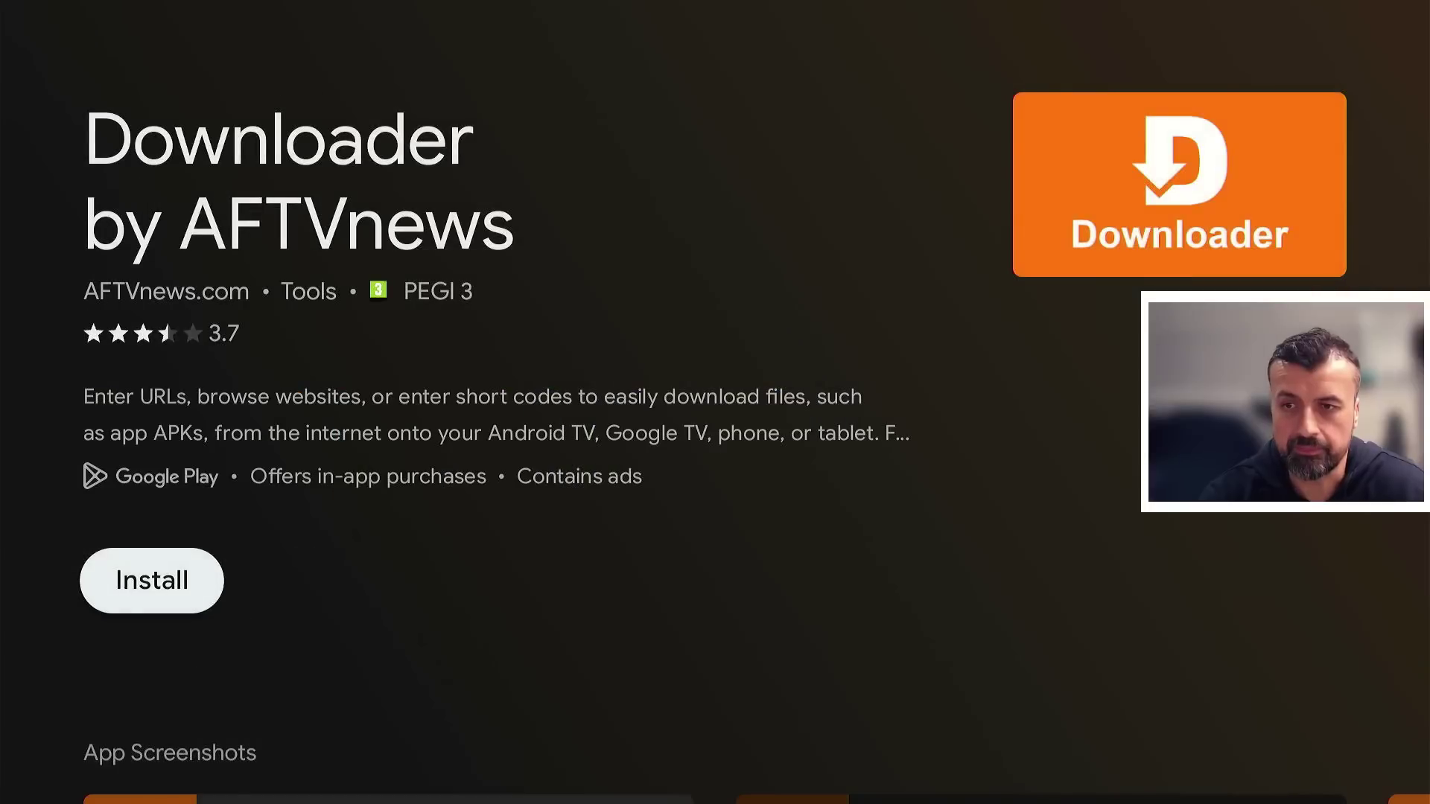
key("Return")
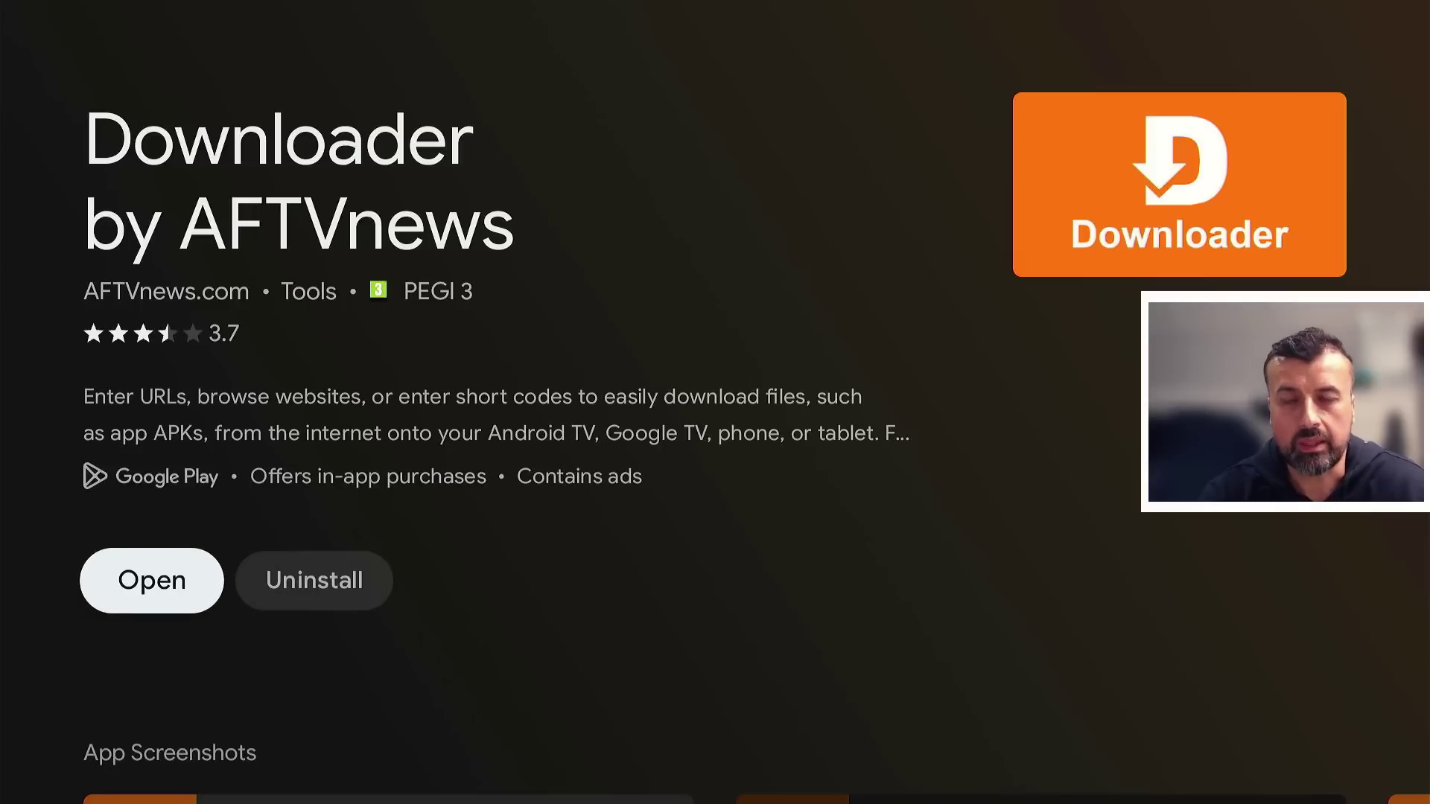
key("Return")
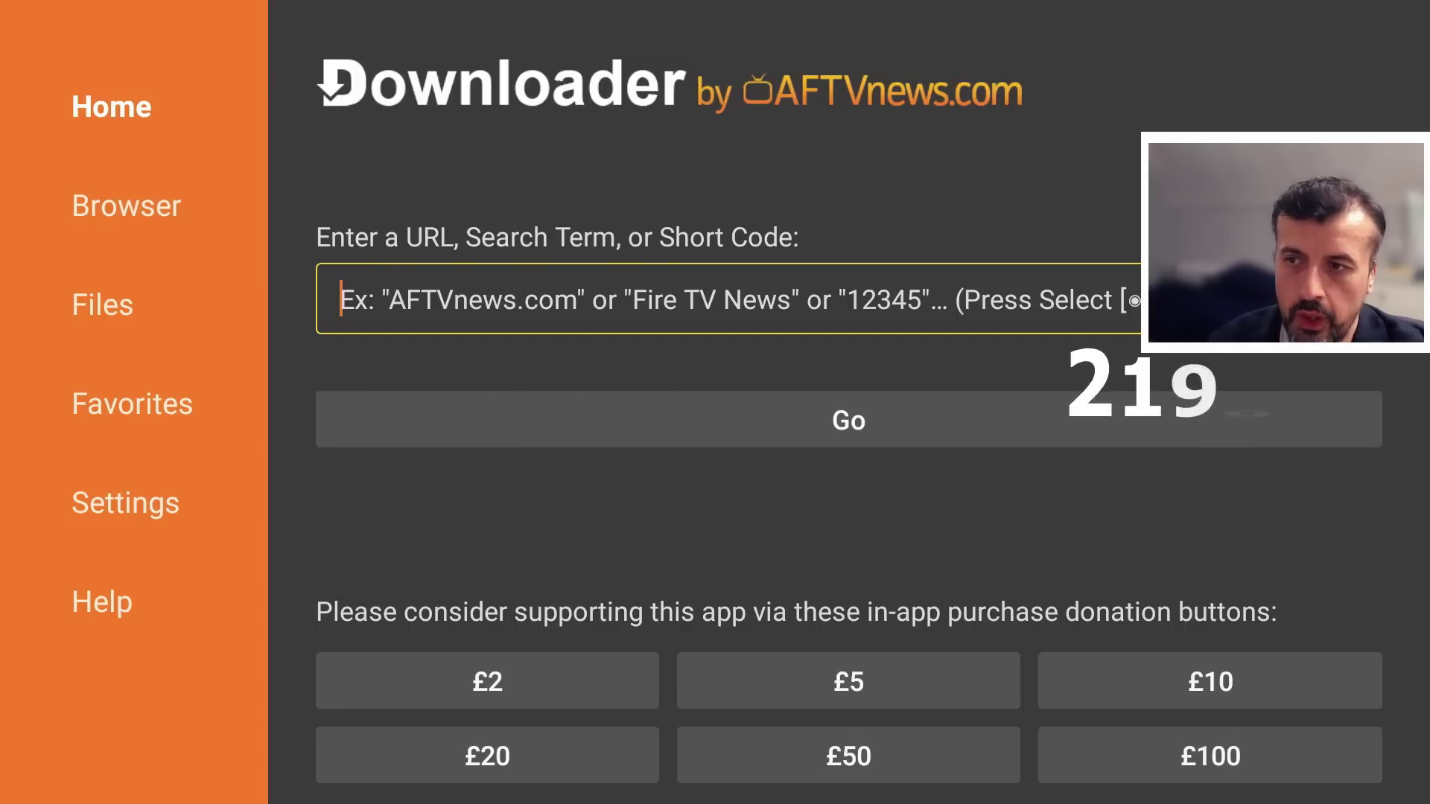
Enter the short code 2190877 in Downloader's URL field.
key("Return")
type("21")
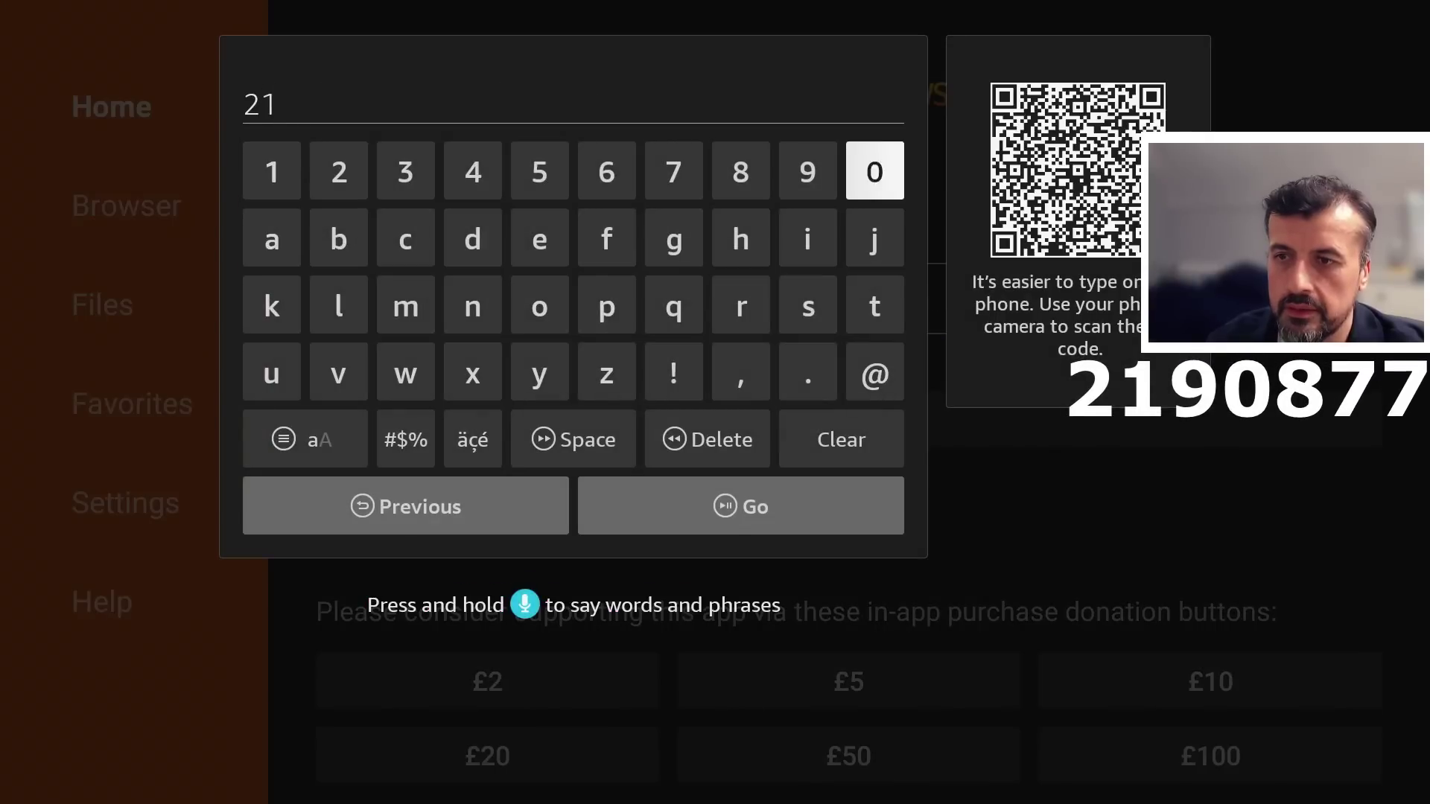
type("90")
key("Left")
type("8")
key("Left")
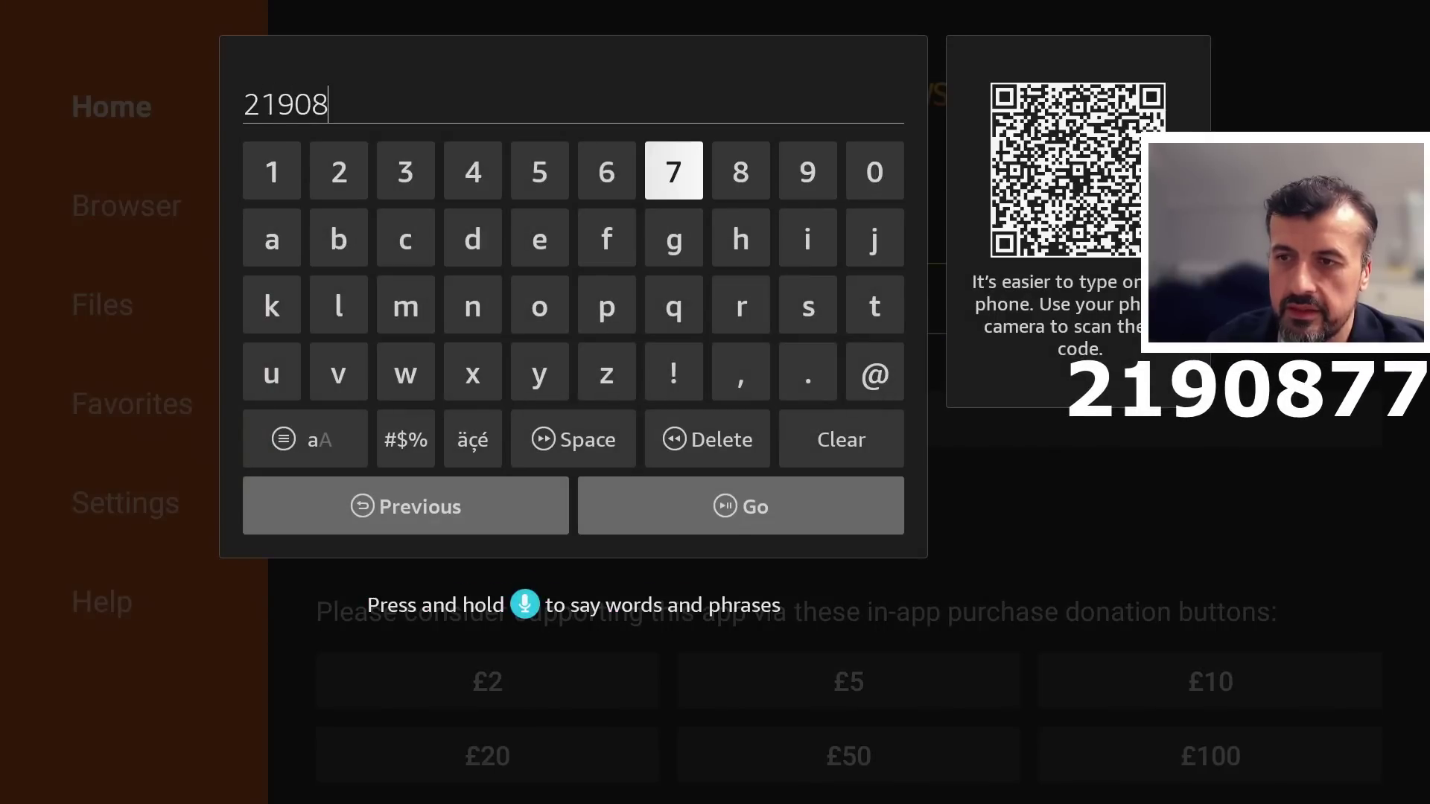
type("77")
key("Down")
key("Down")
key("Down")
key("Down")
key("Down")
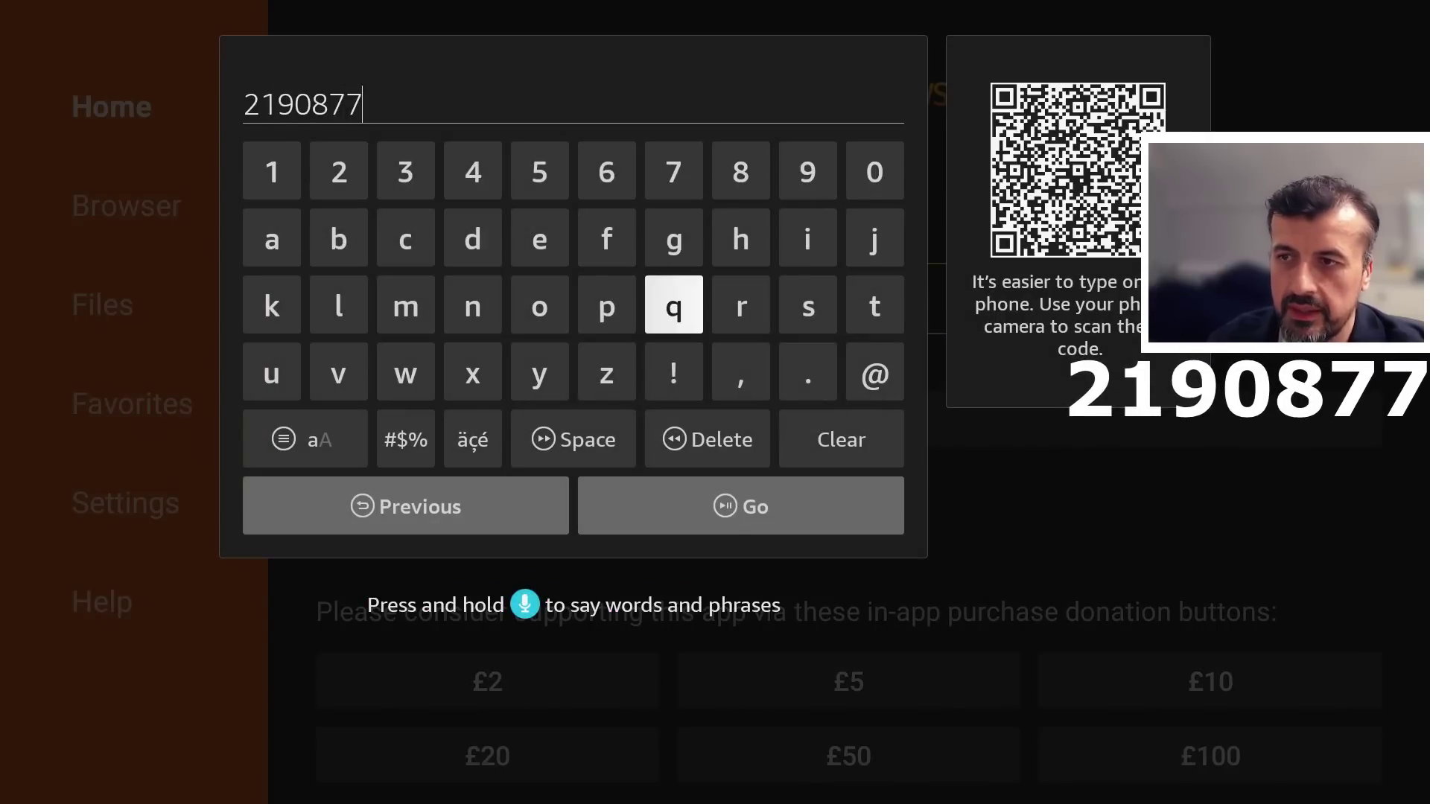
key("Return")
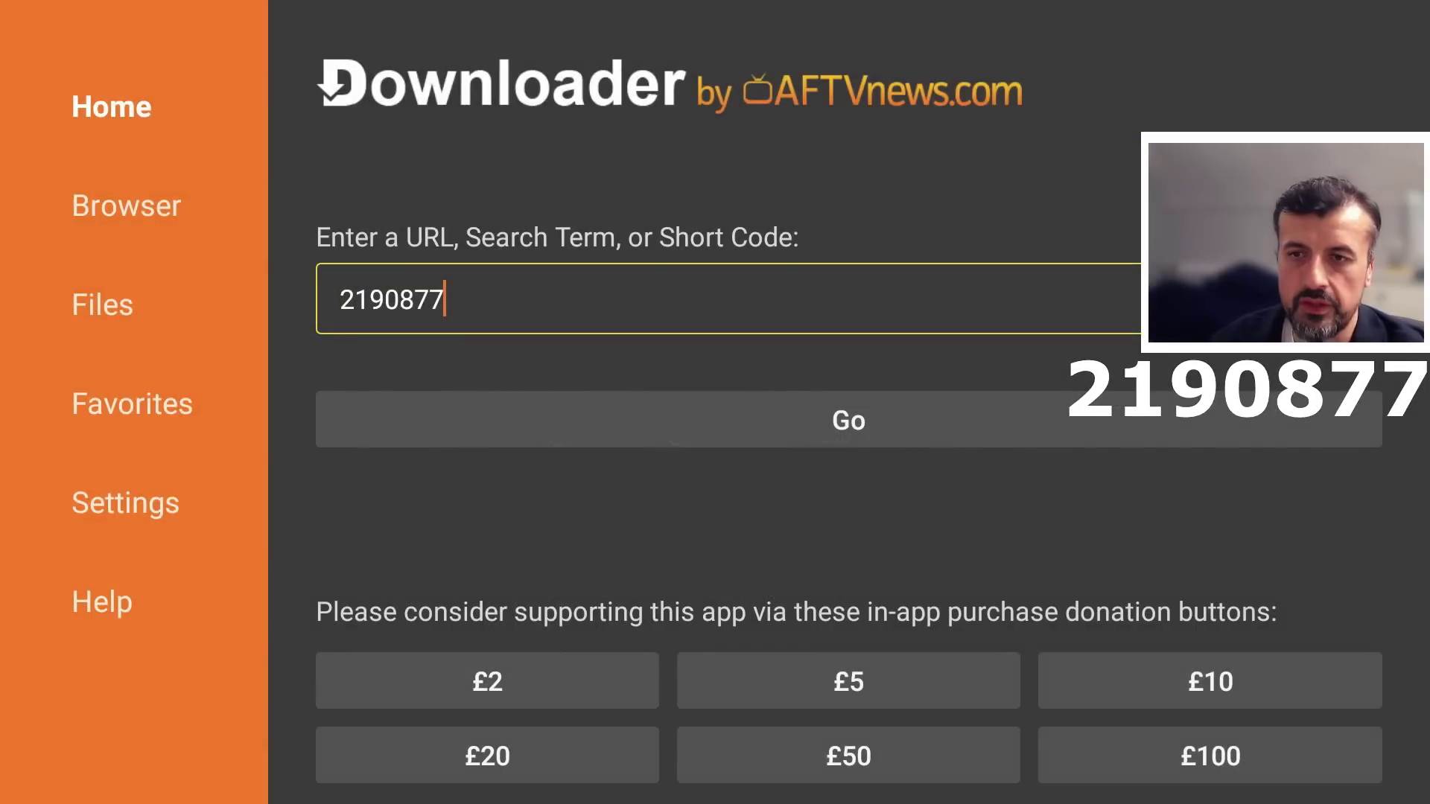
Load the TechDoctorUK guide and download the Ultimate App Store APK Filesynced-v3.3_May23.apk.
key("Down")
key("Return")
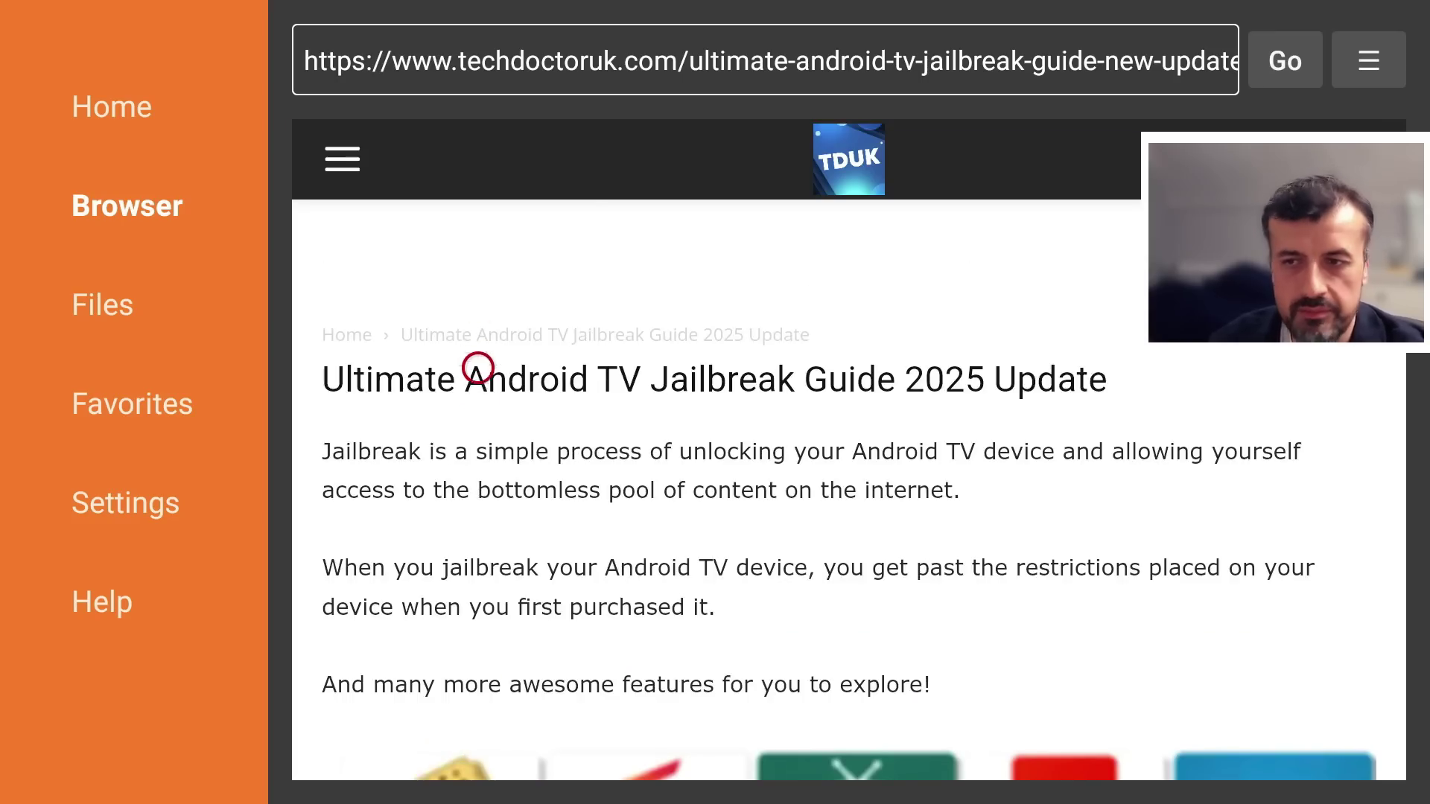
scroll(478, 749, "down", 2)
scroll(478, 750, "down", 20)
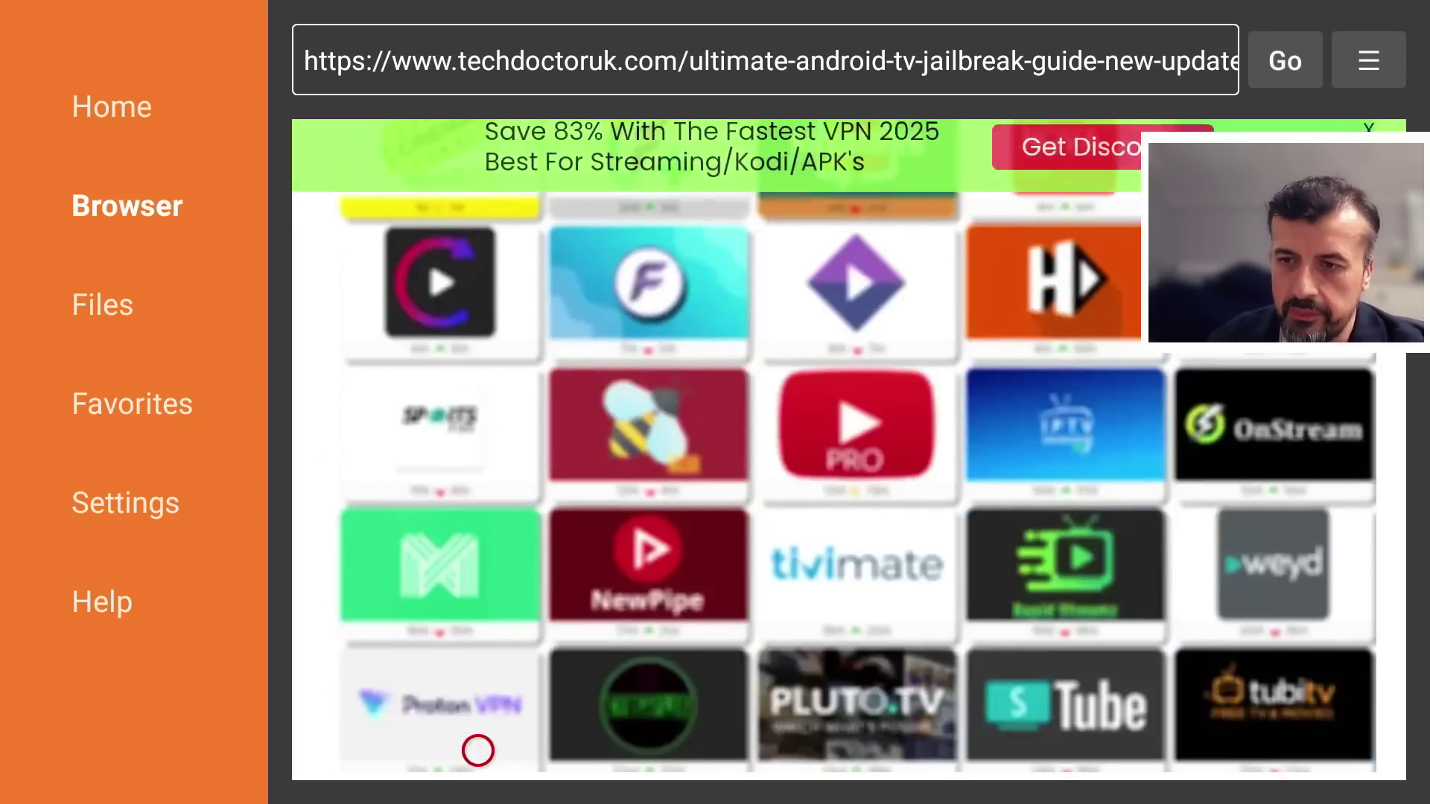
scroll(478, 750, "down", 20)
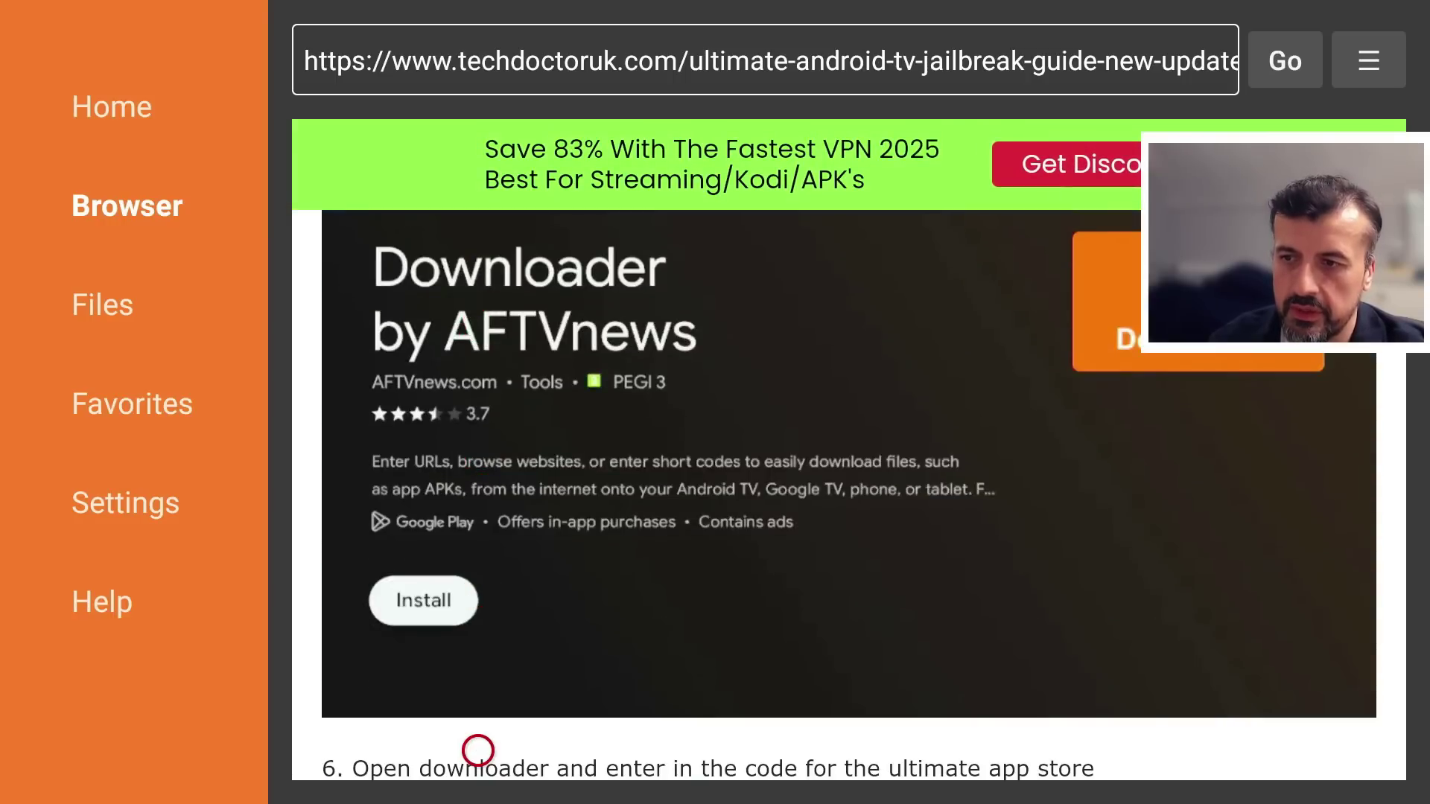
scroll(478, 750, "down", 18)
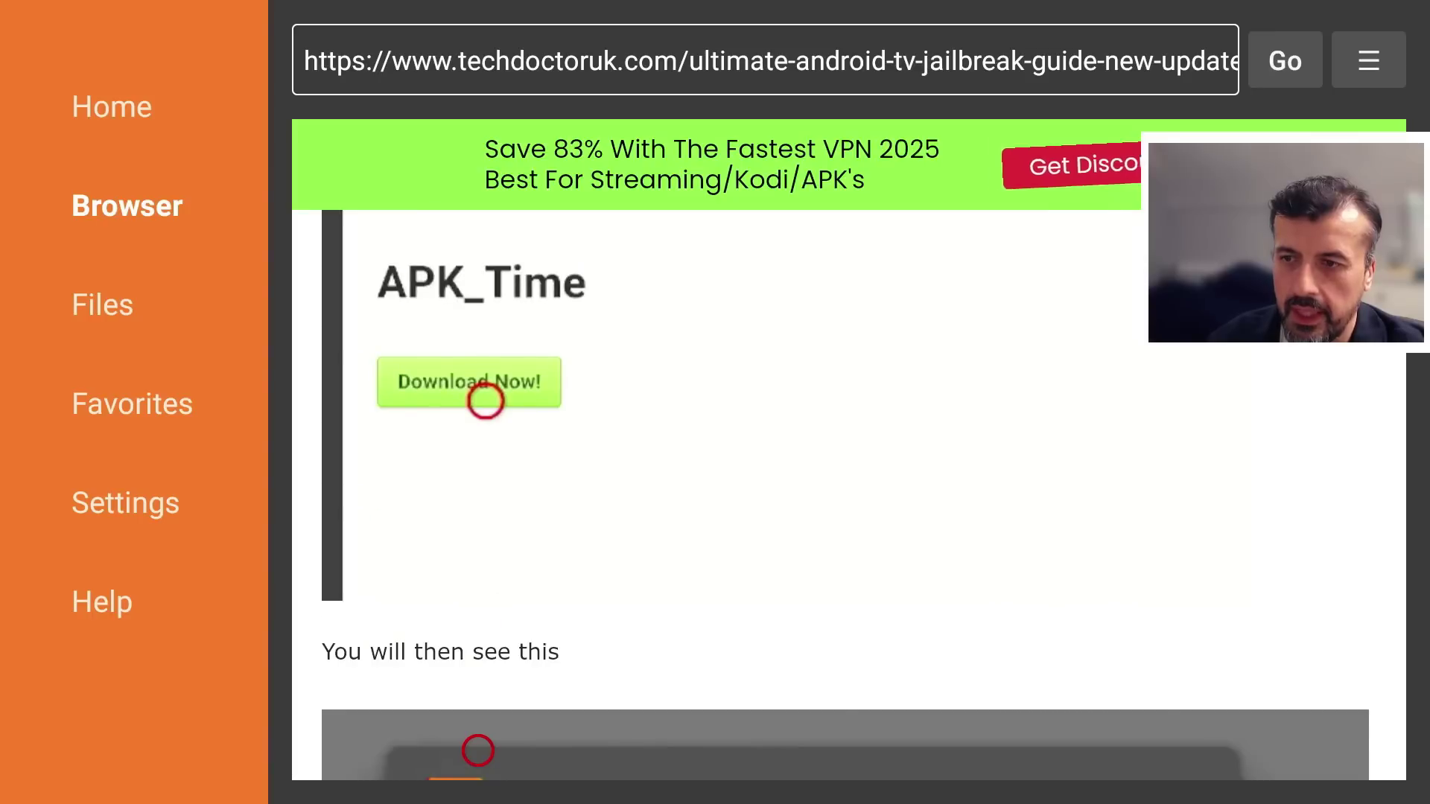
scroll(478, 749, "down", 10)
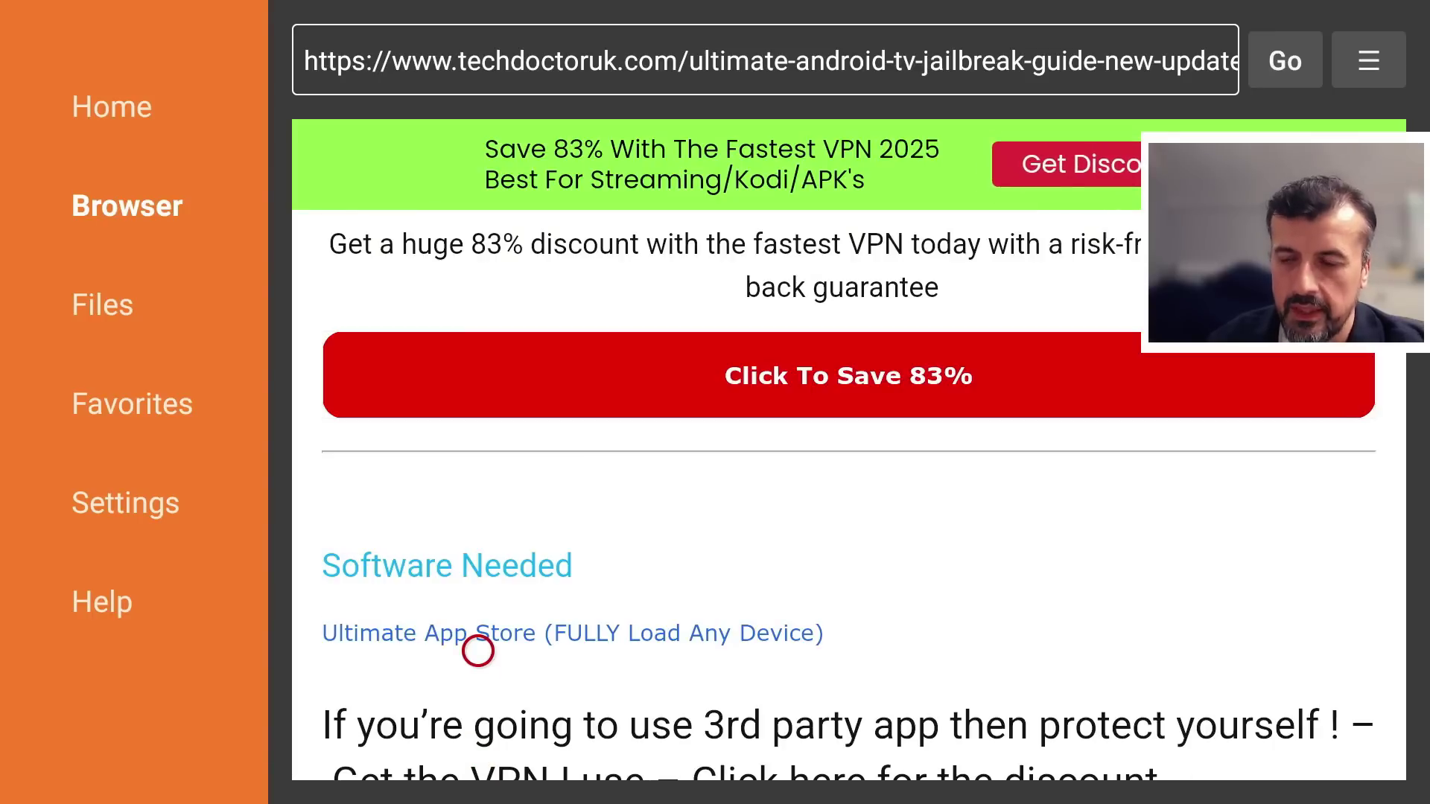
left_click(478, 650)
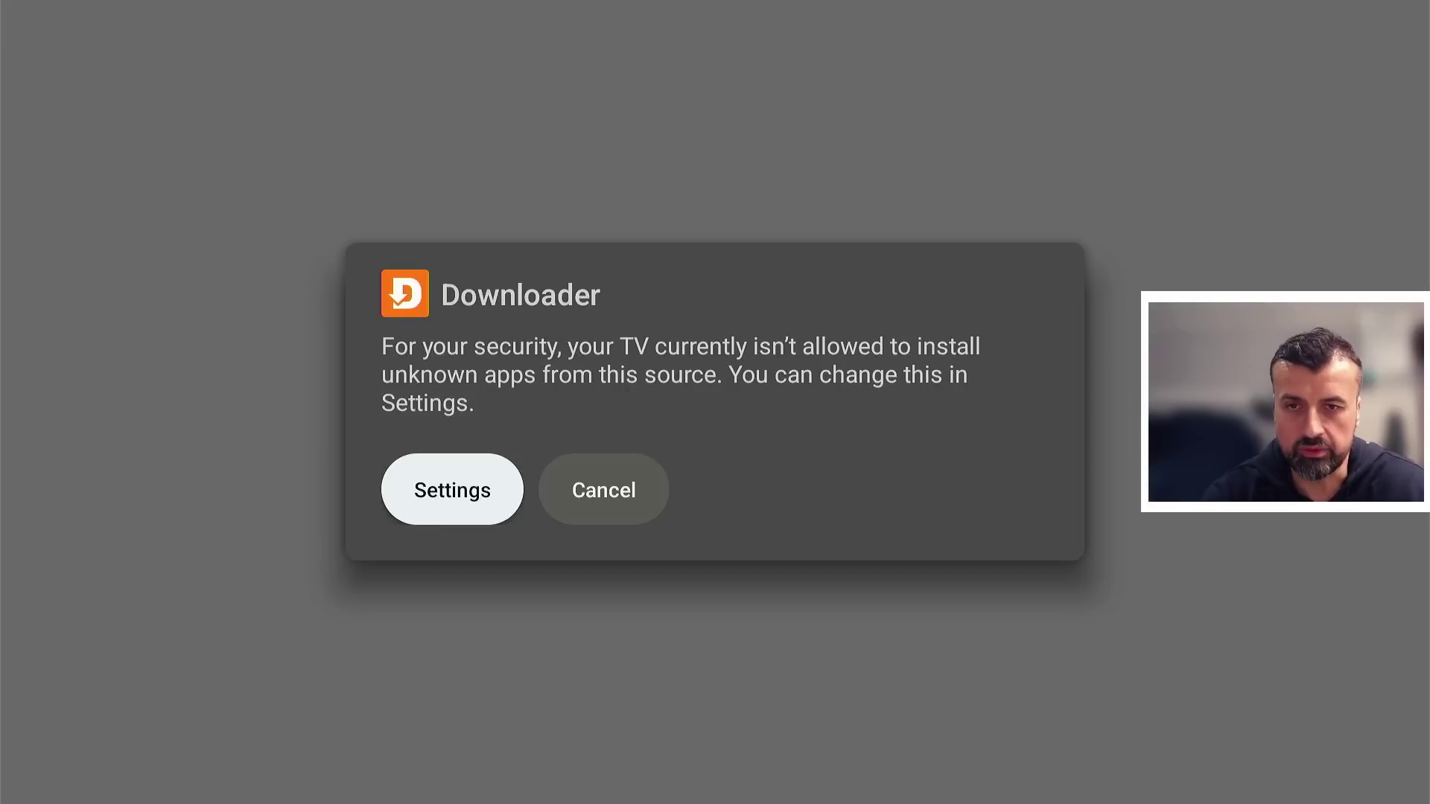
Set Downloader to Allowed under Install unknown apps.
key("Return")
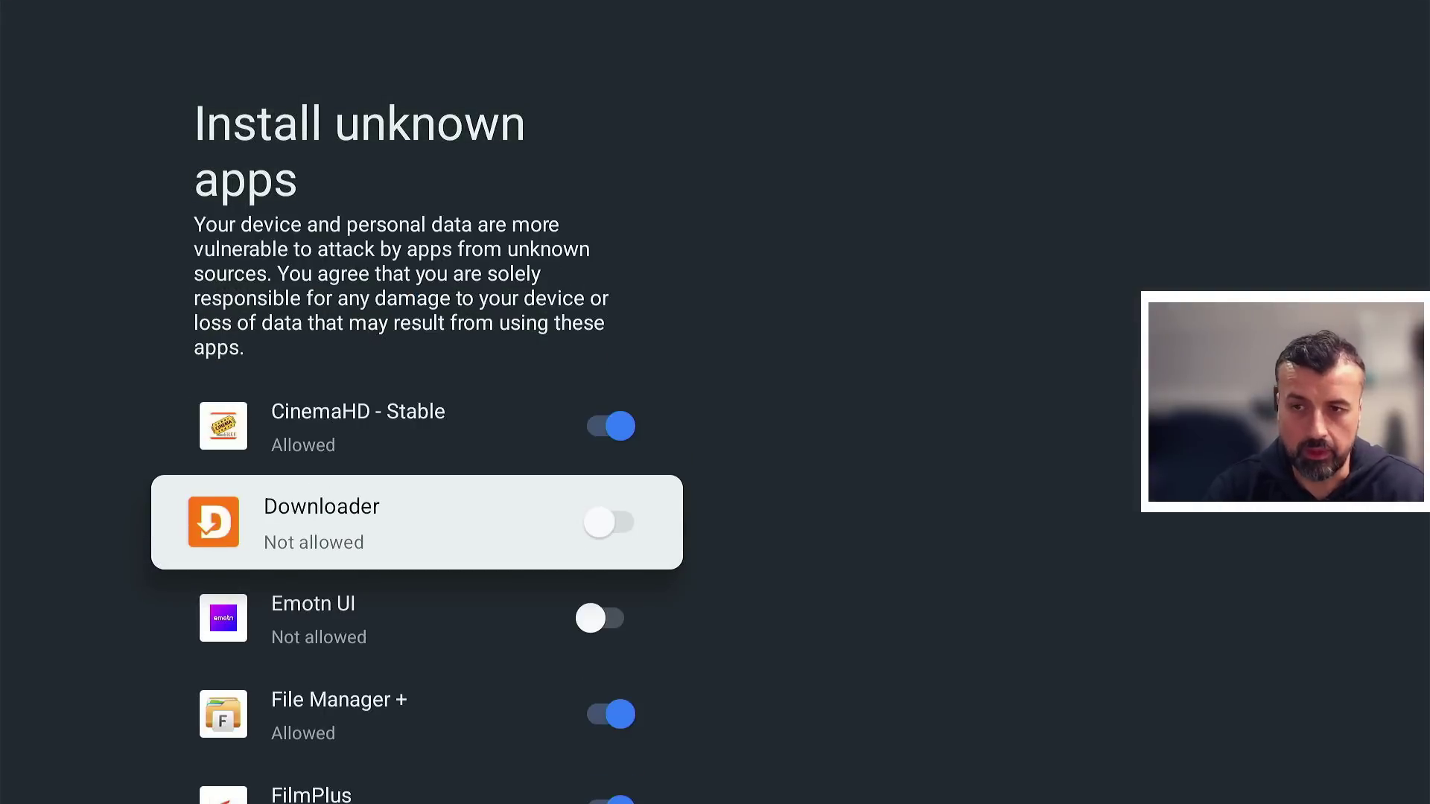
key("Return")
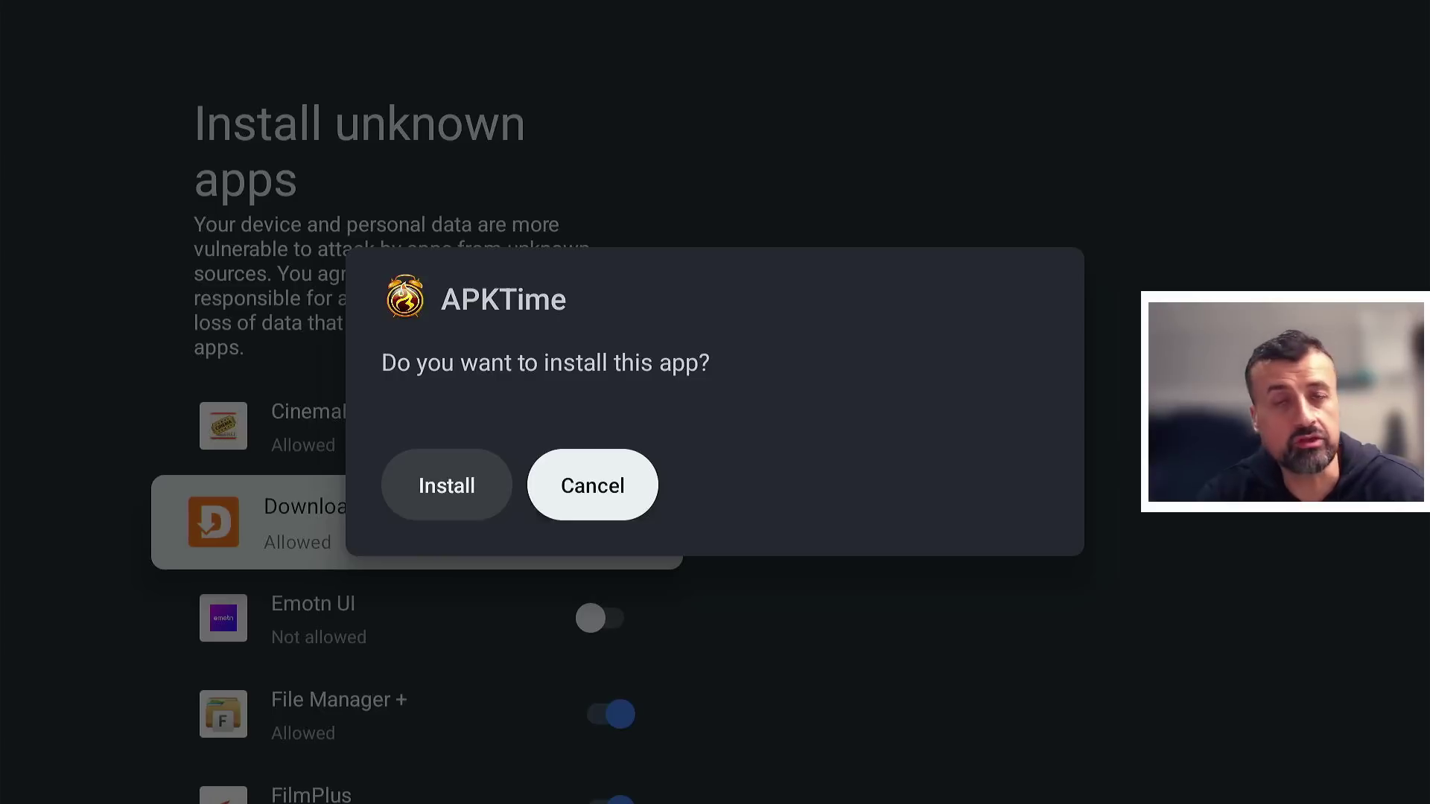
Install APKTime and open it to its app category list.
key("Left")
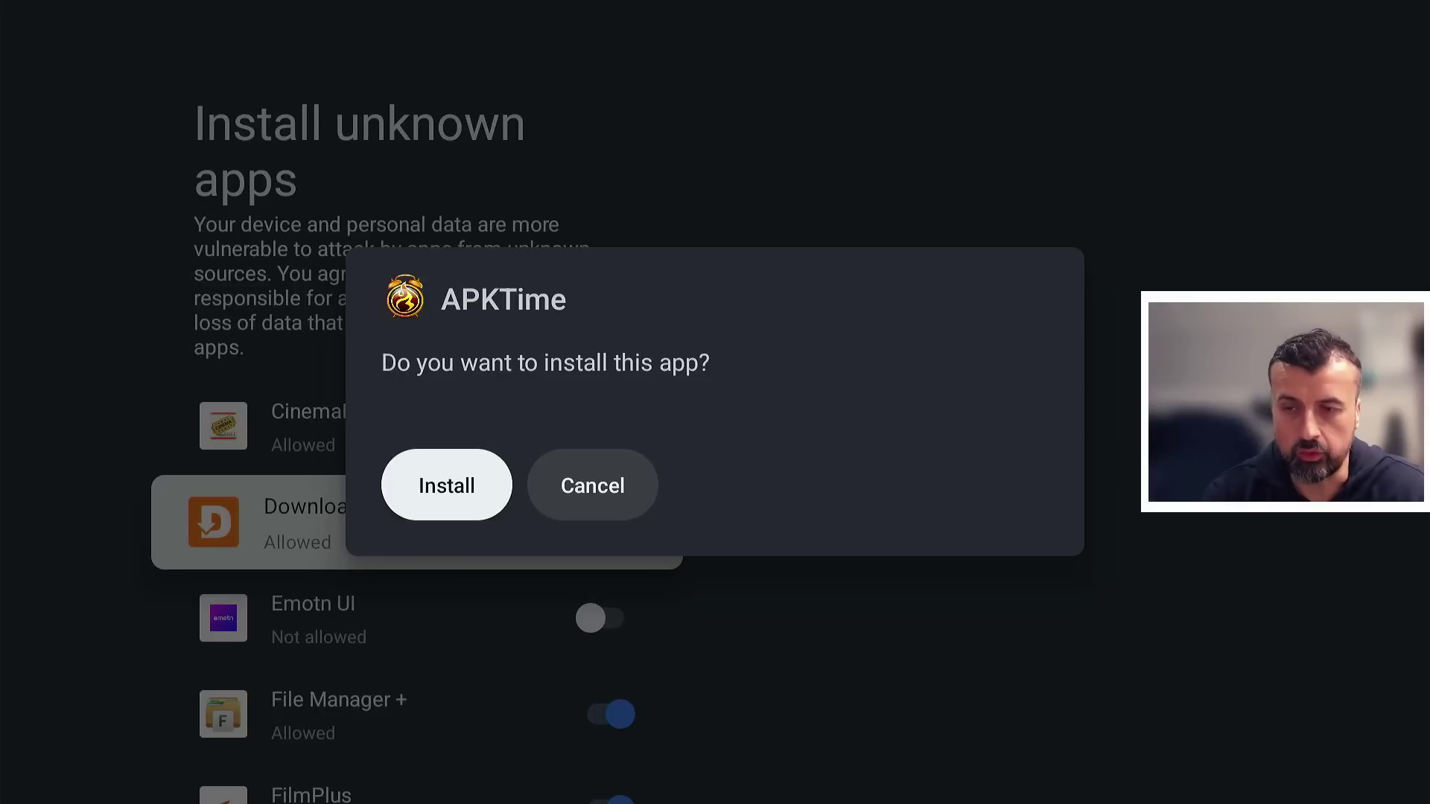
key("Return")
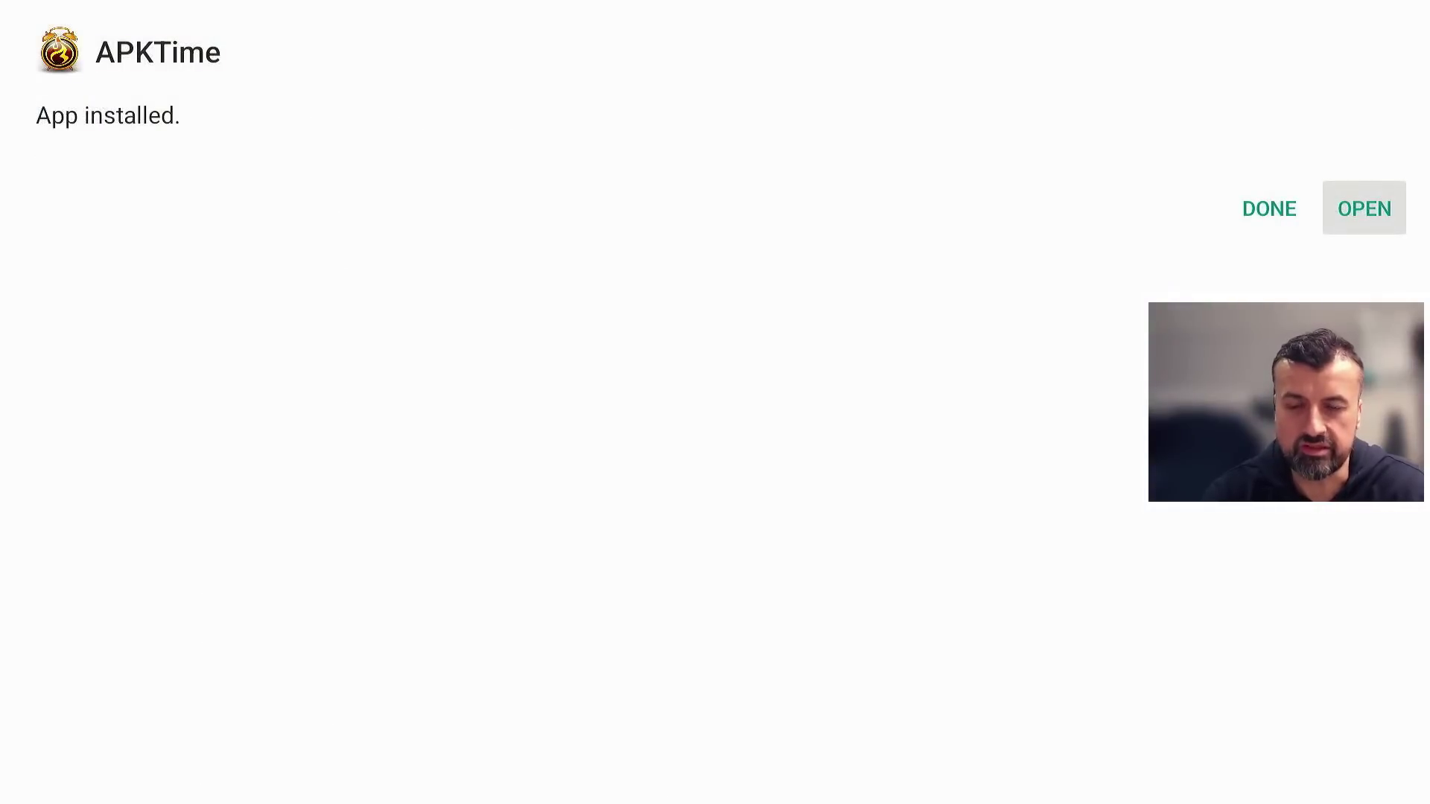
key("Left")
key("Right")
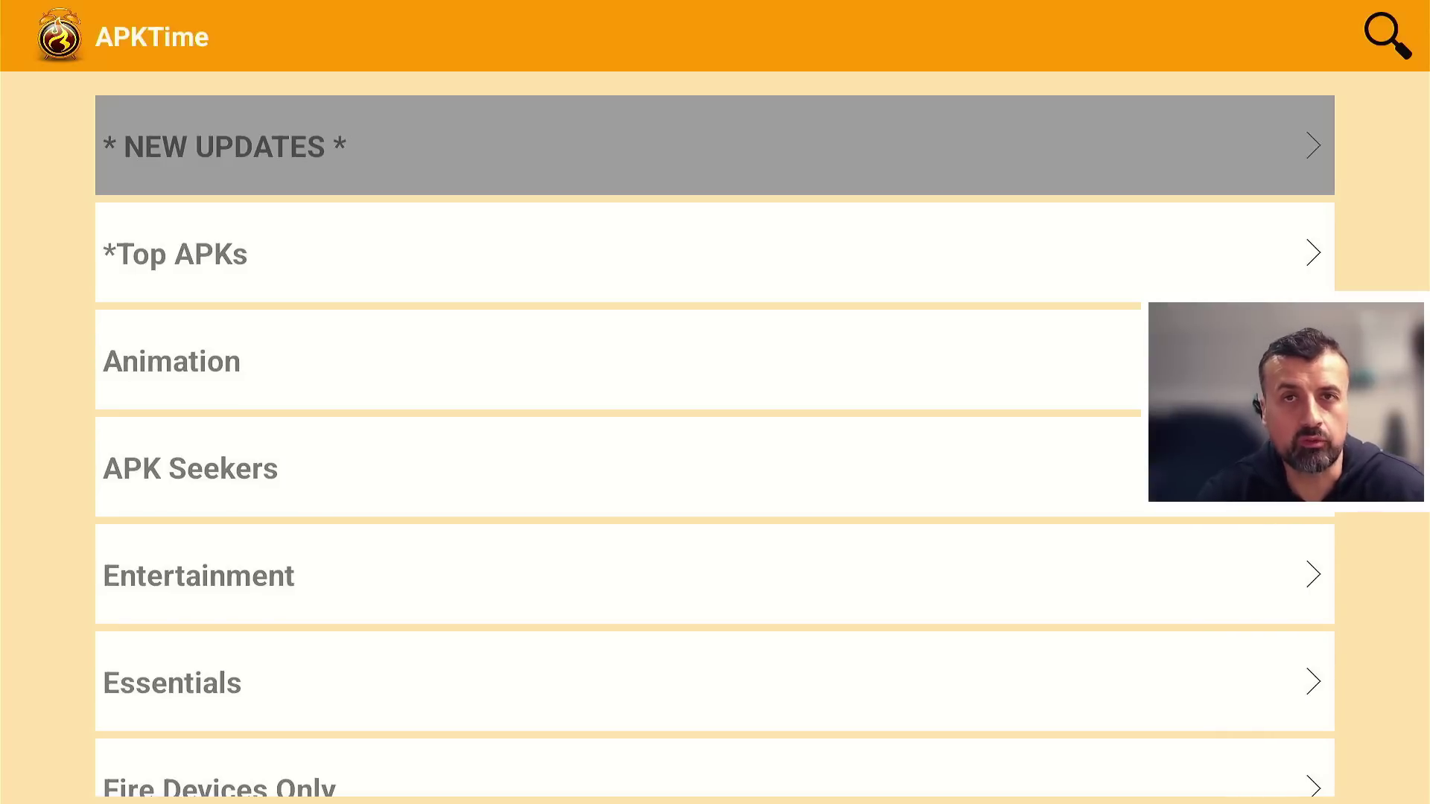
Download AMPlayer v2.7.2 from NEW UPDATES and allow APKTime to access files.
key("Up")
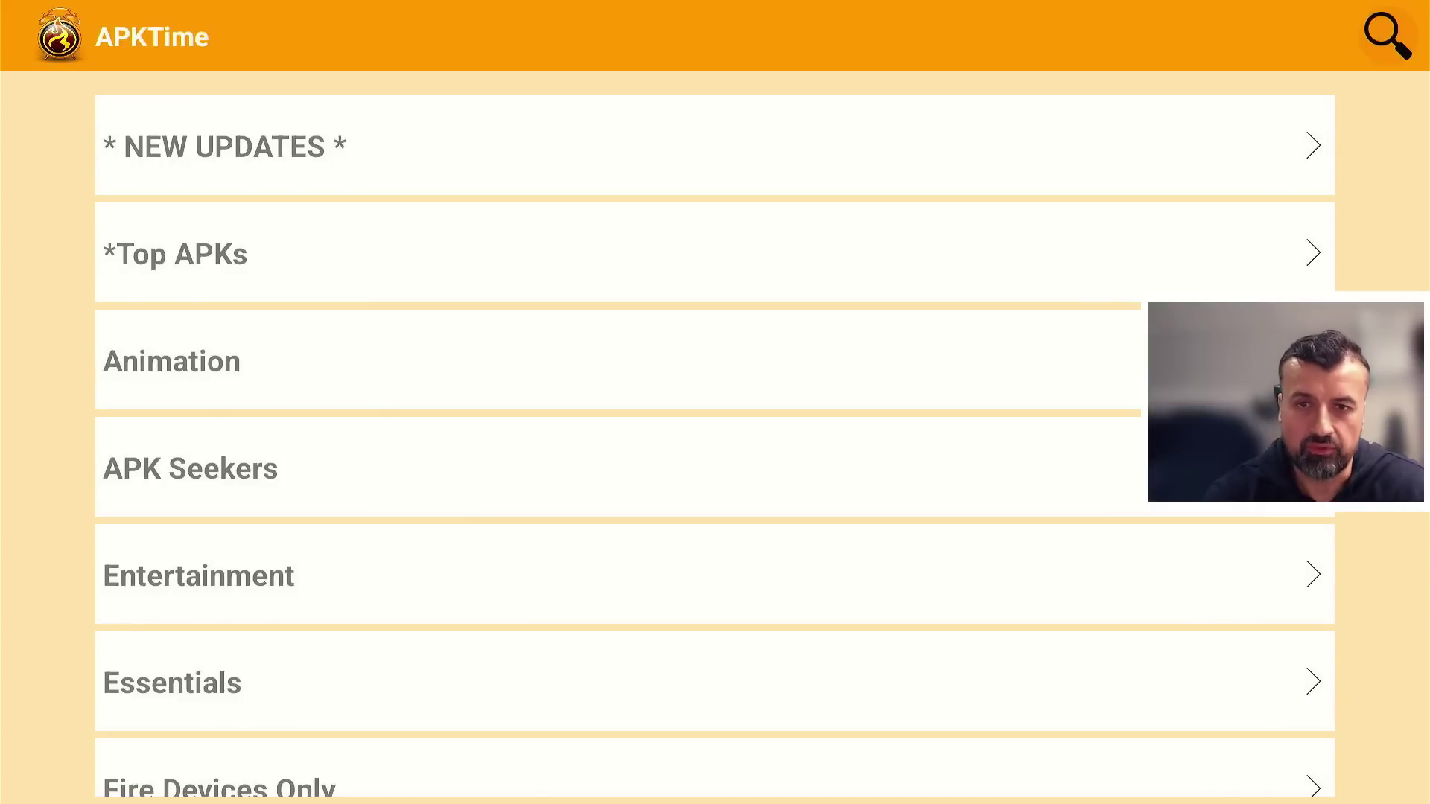
key("Down")
key("Return")
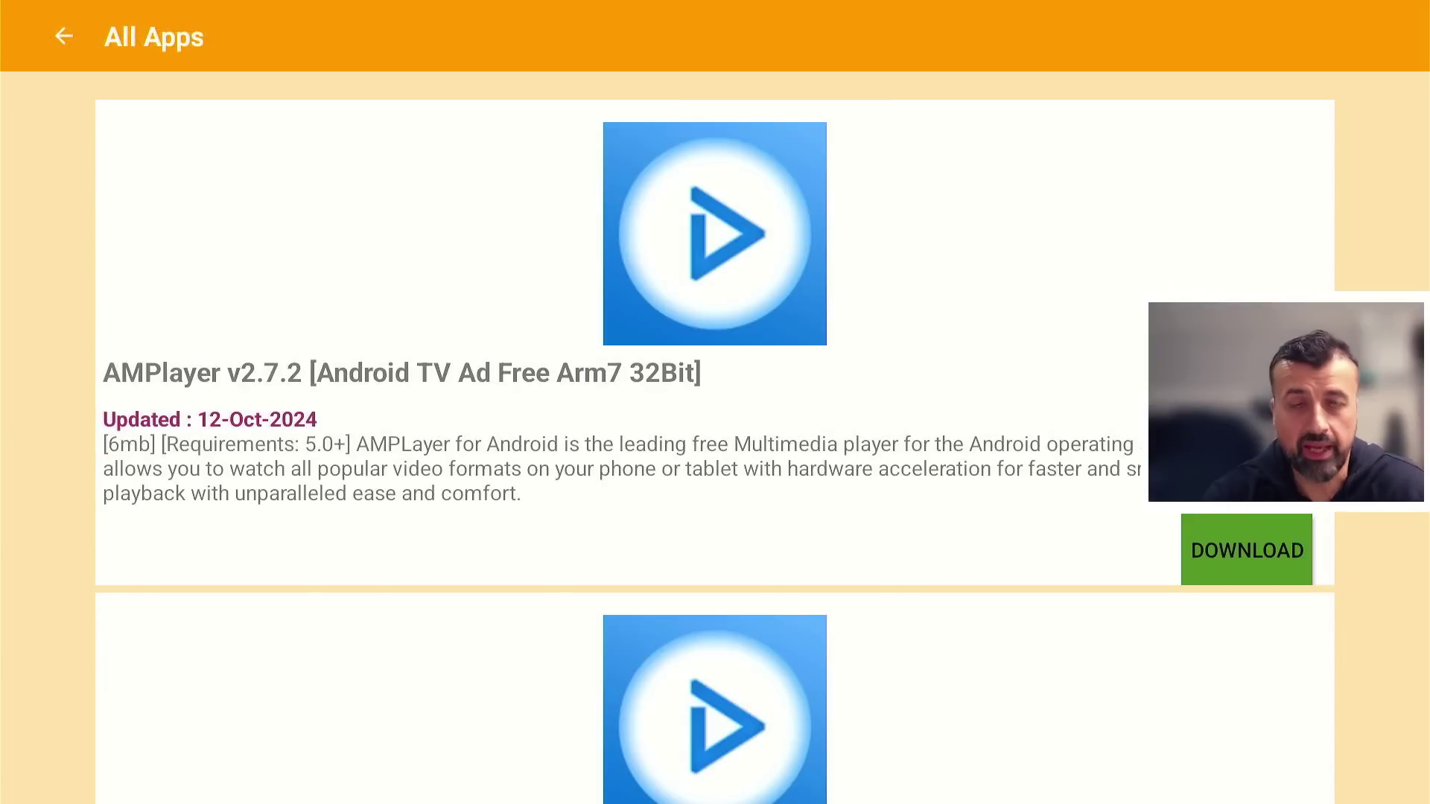
key("Return")
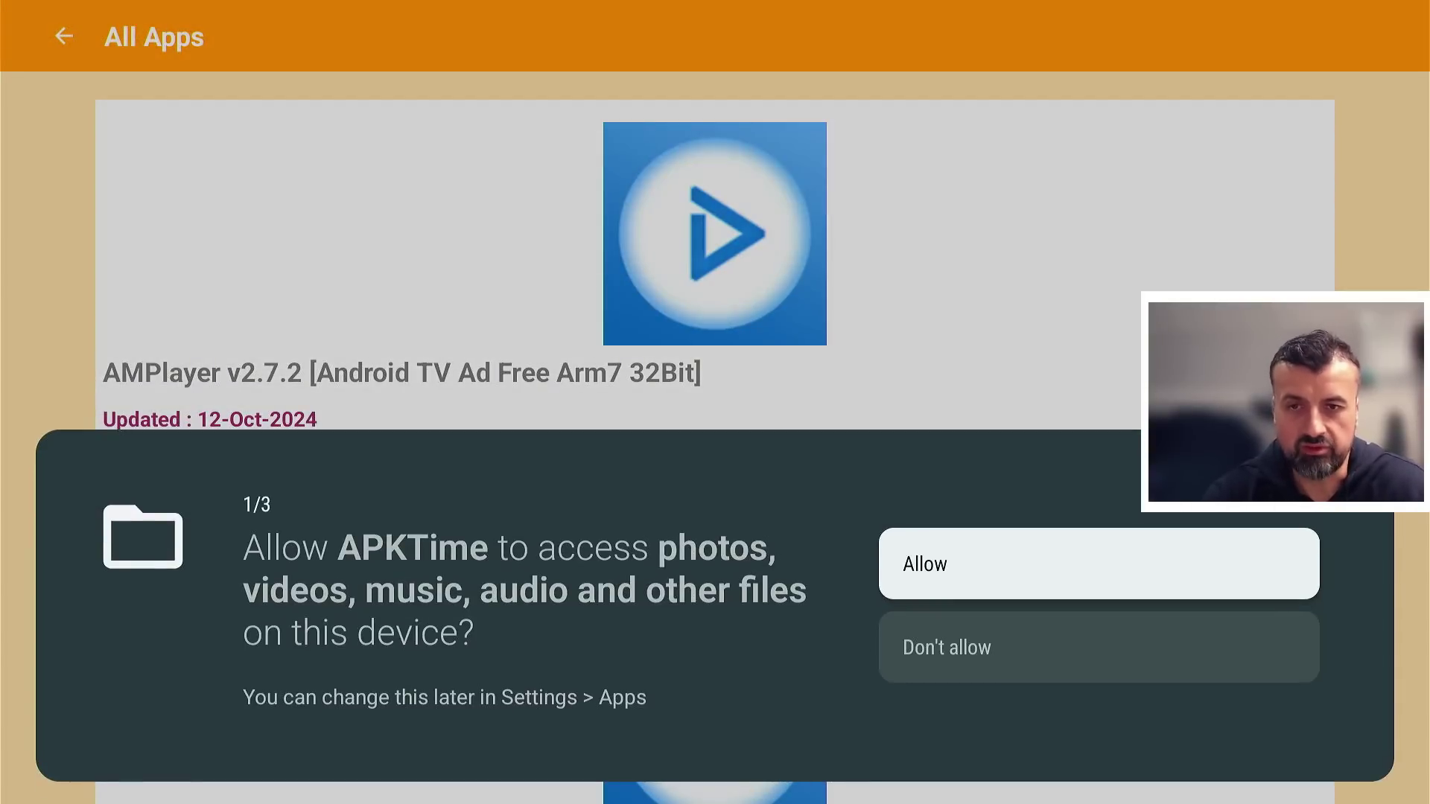
key("Return")
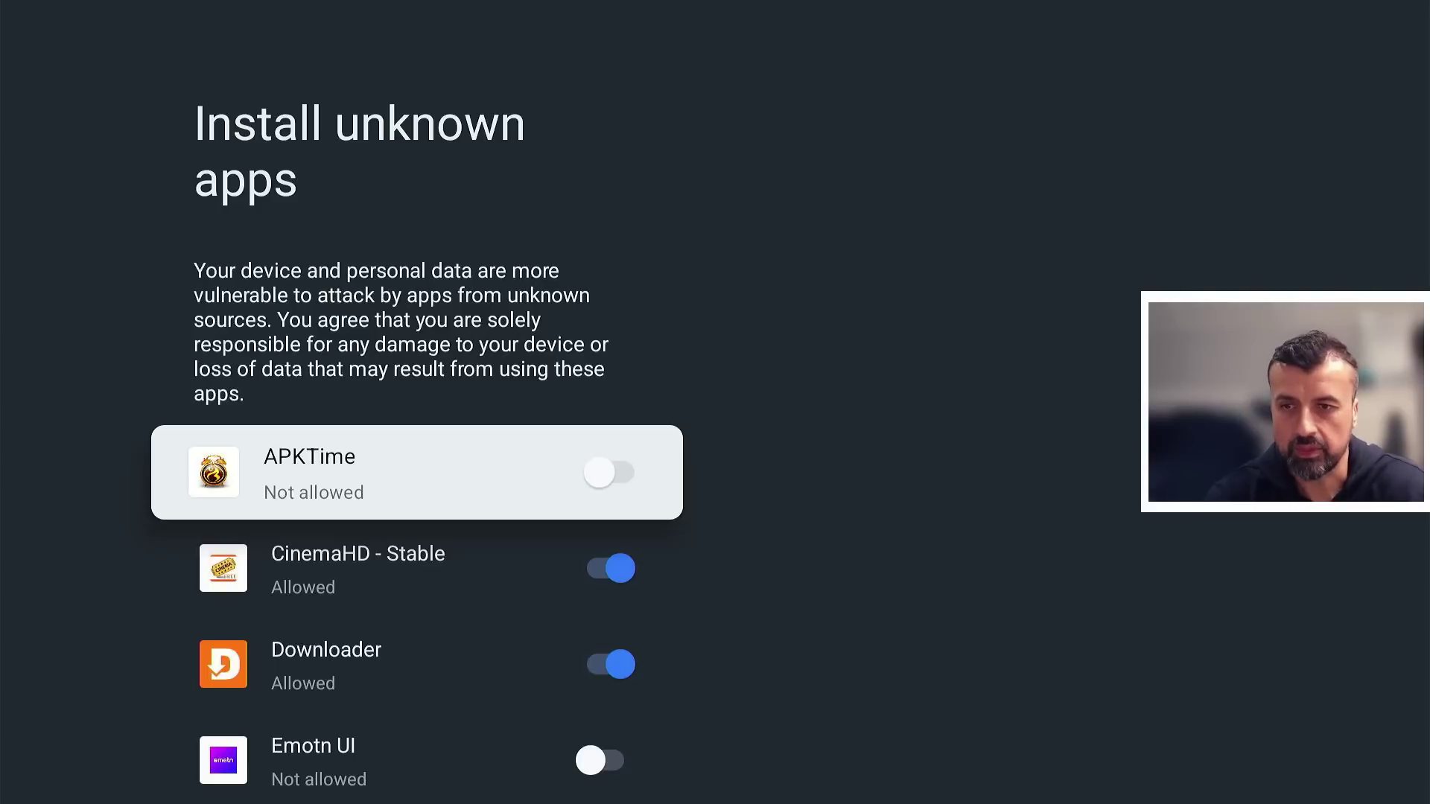
Set APKTime to Allowed for unknown apps, then confirm Install in the AMPlayer dialog.
key("Return")
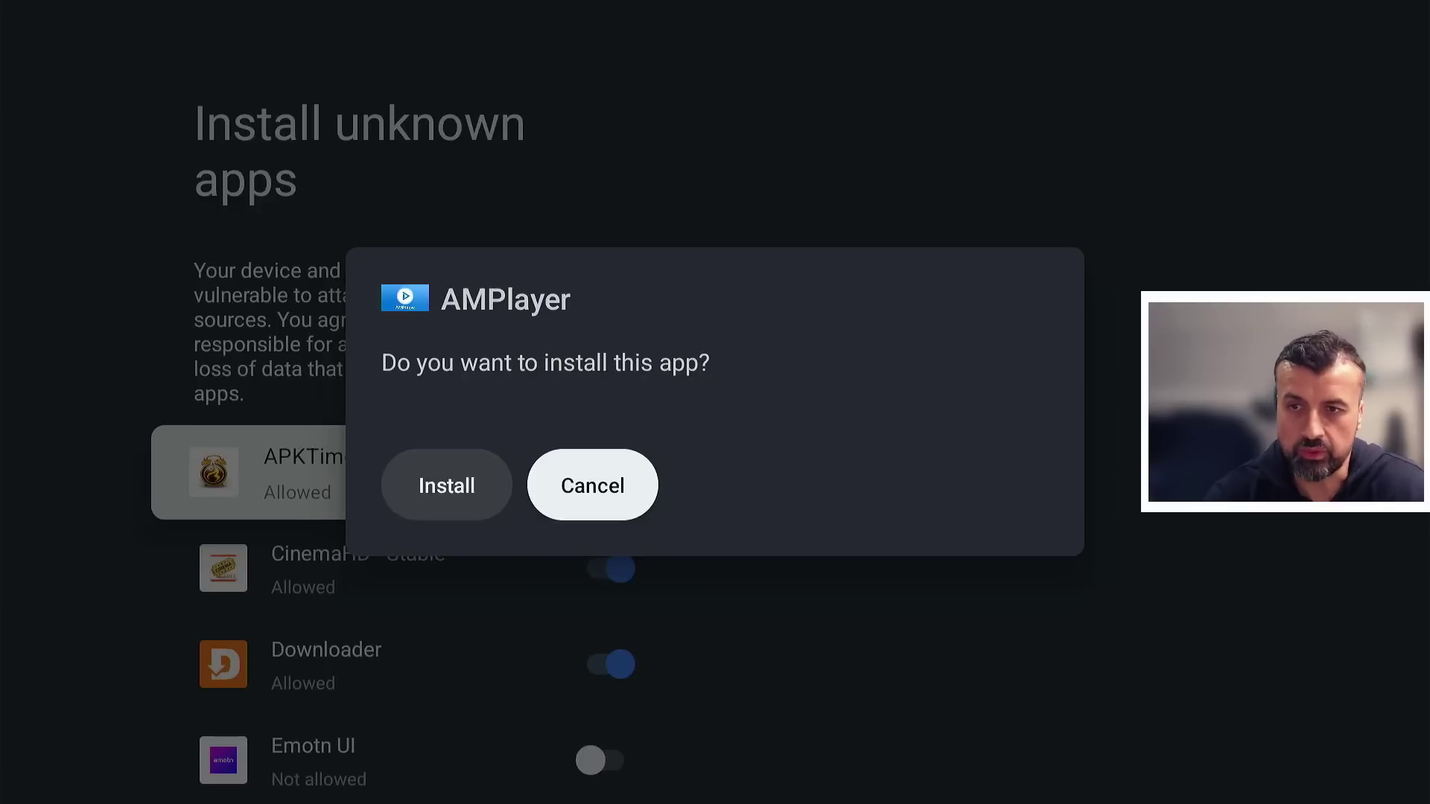
key("Left")
key("Return")
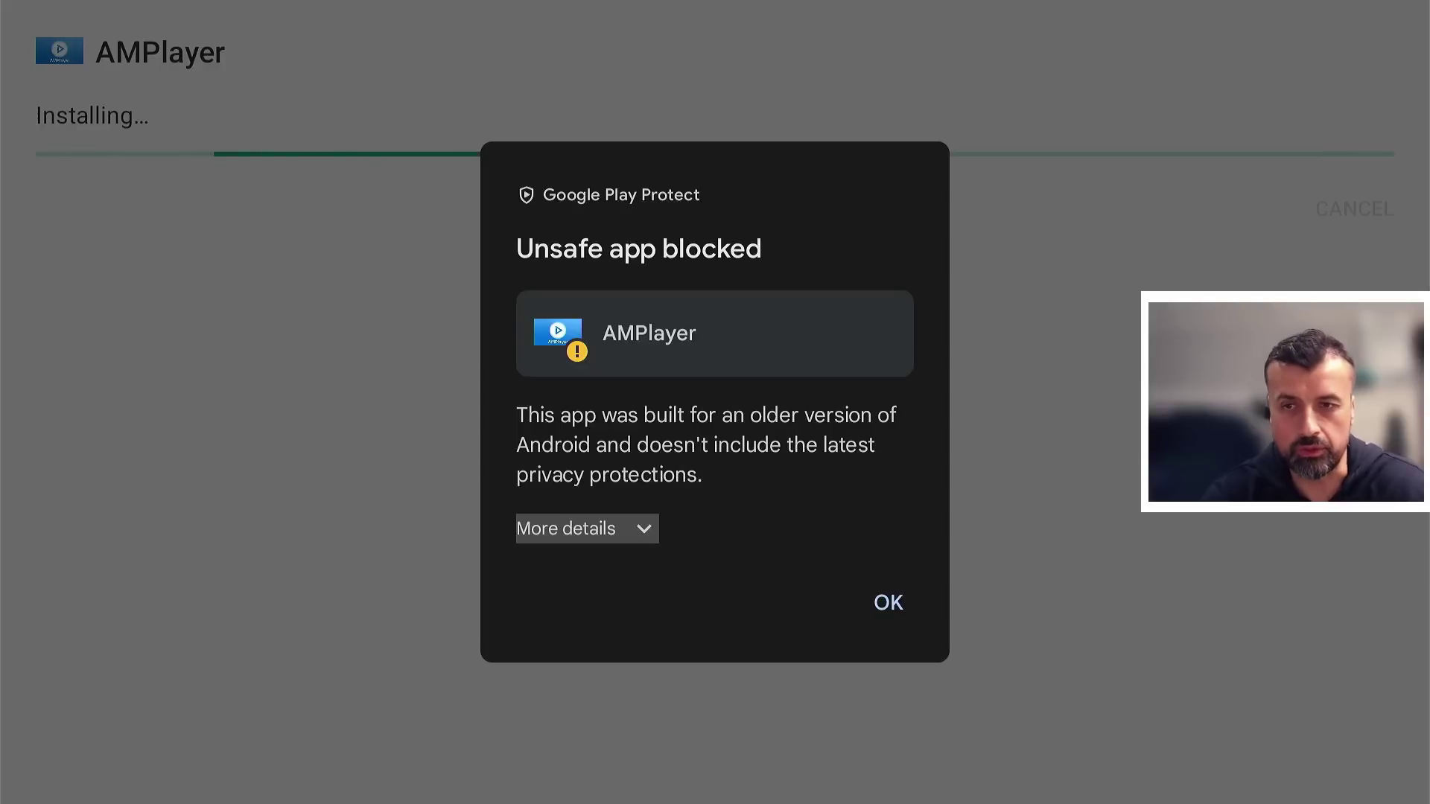
Expand More details on the 'Unsafe app blocked' warning and choose Install anyway for AMPlayer.
key("Down")
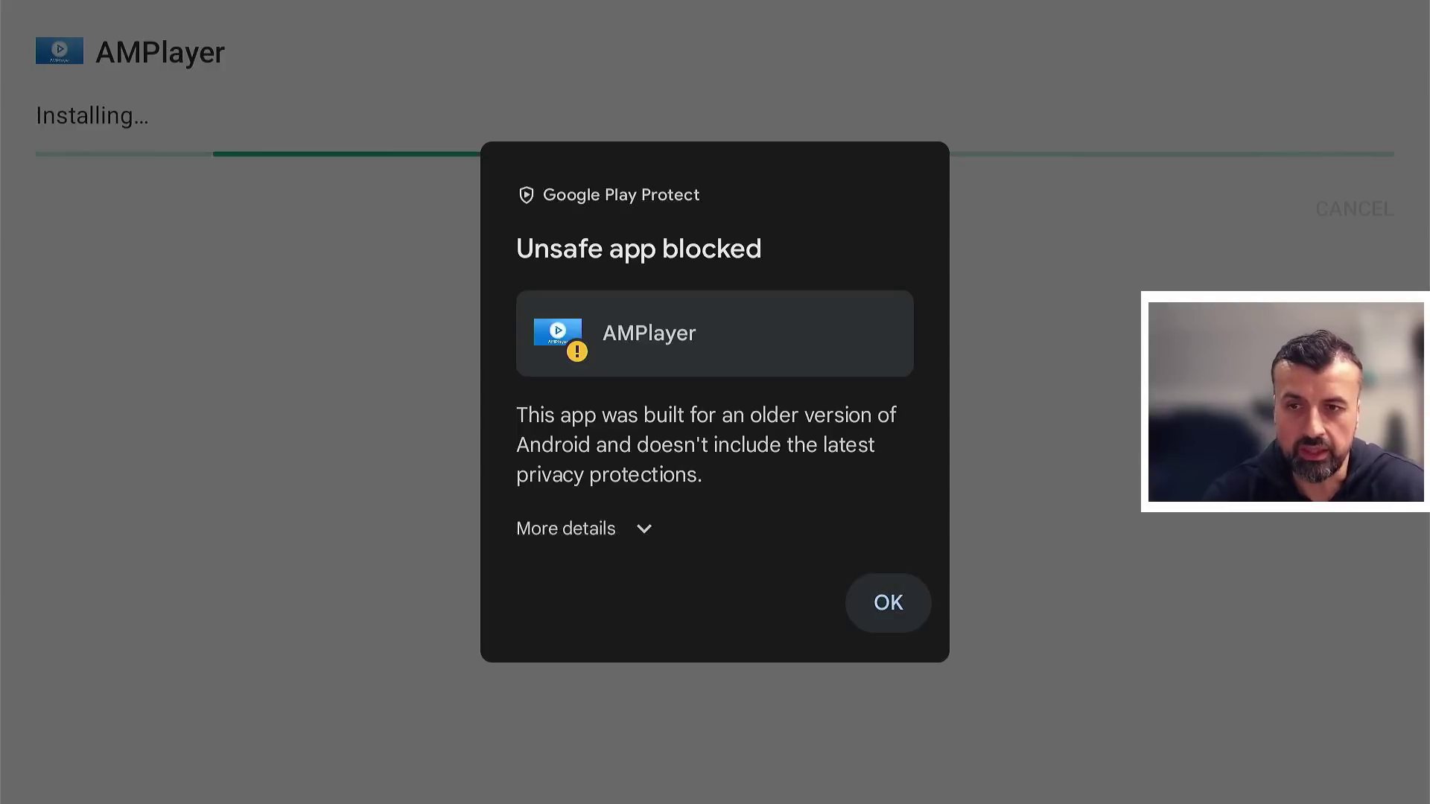
key("Up")
key("Down")
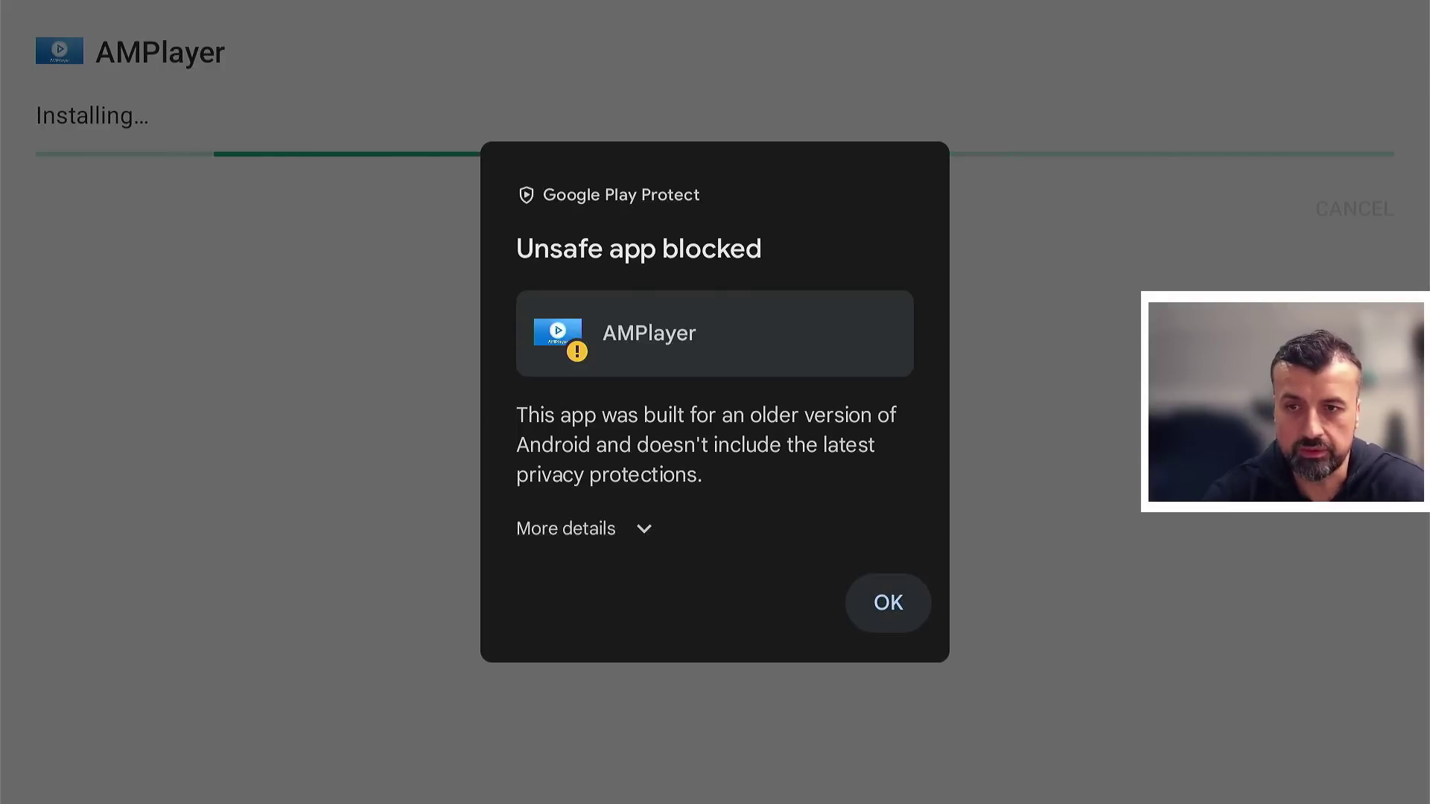
key("Up")
key("Return")
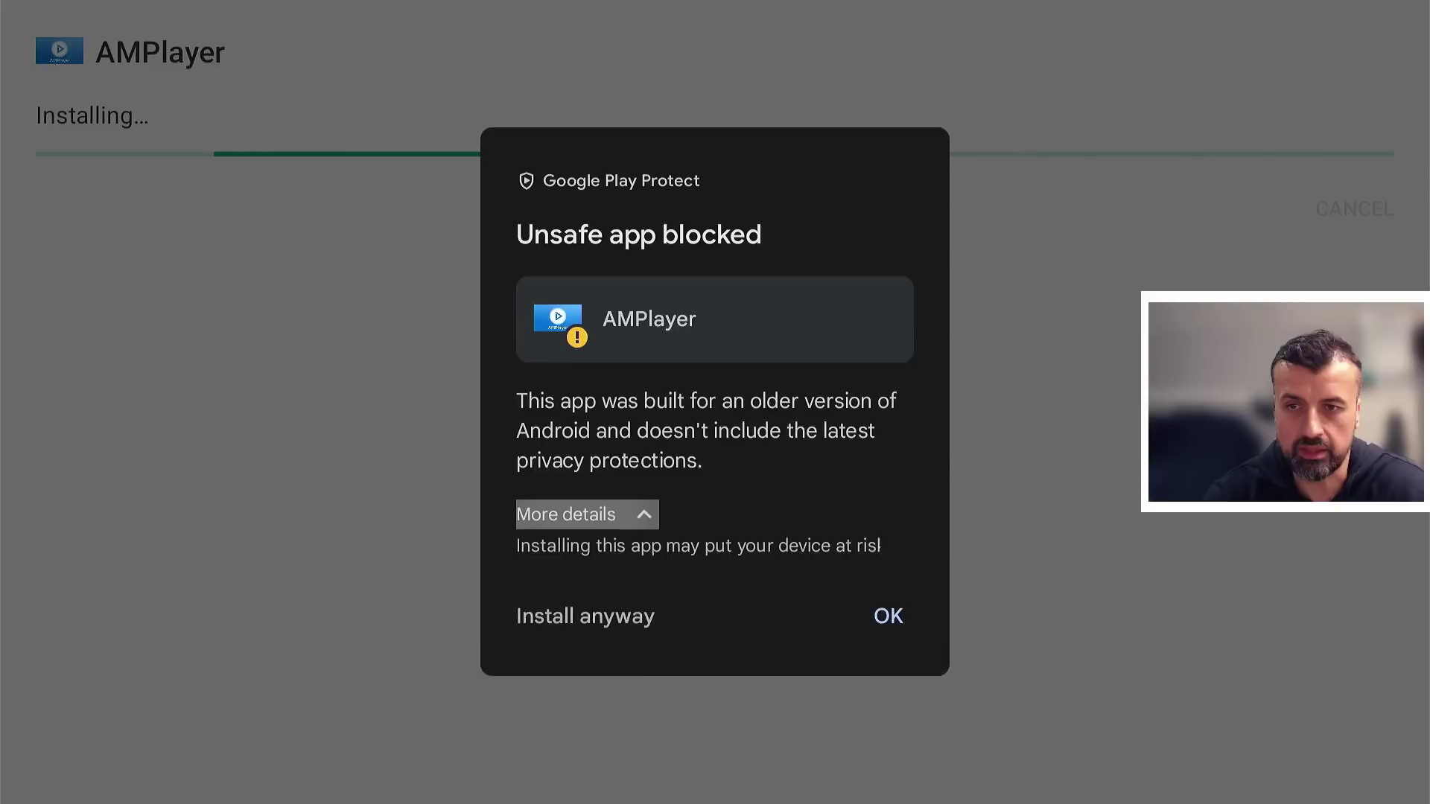
key("Down")
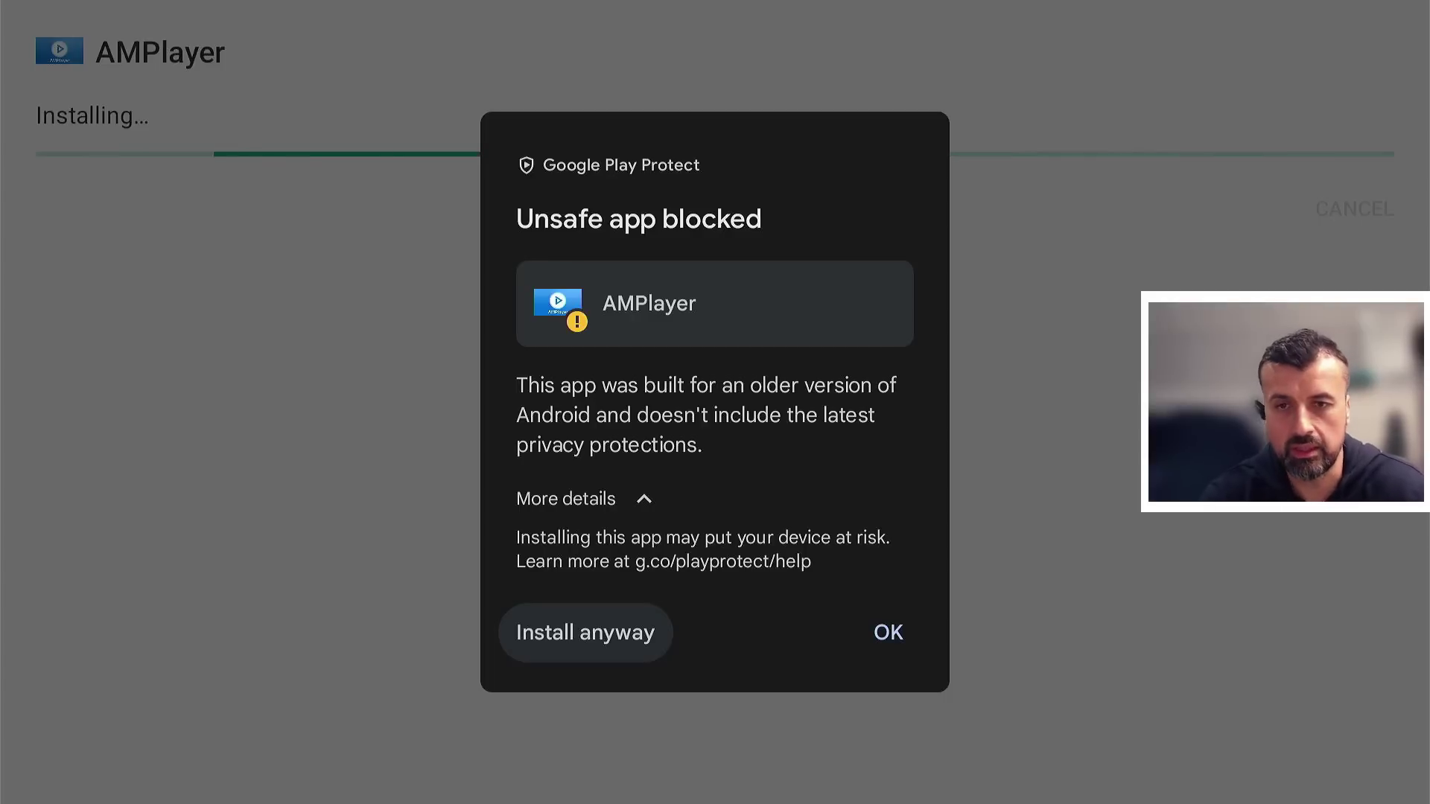
key("Return")
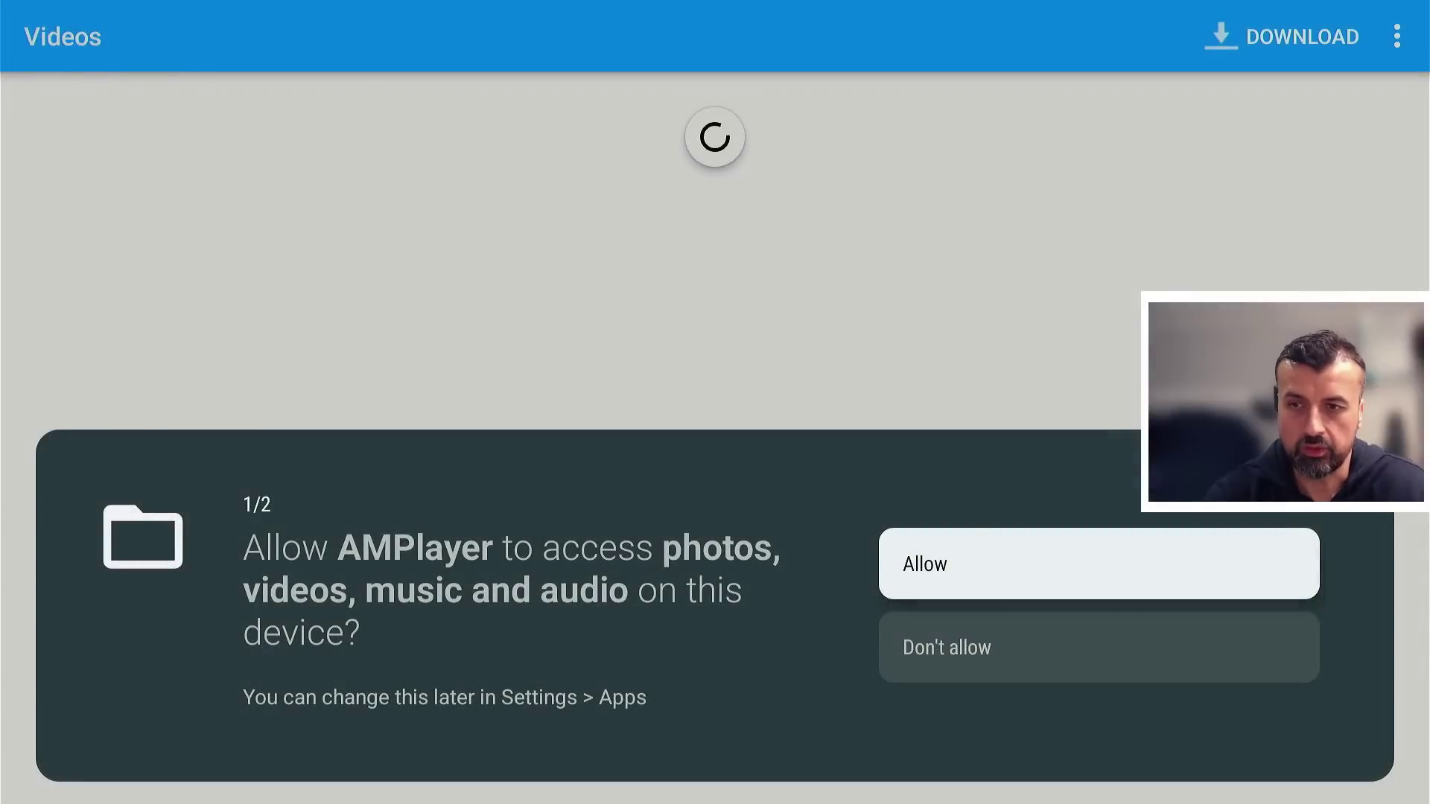
Allow AMPlayer to access photos, videos, music and audio on the device.
key("Return")
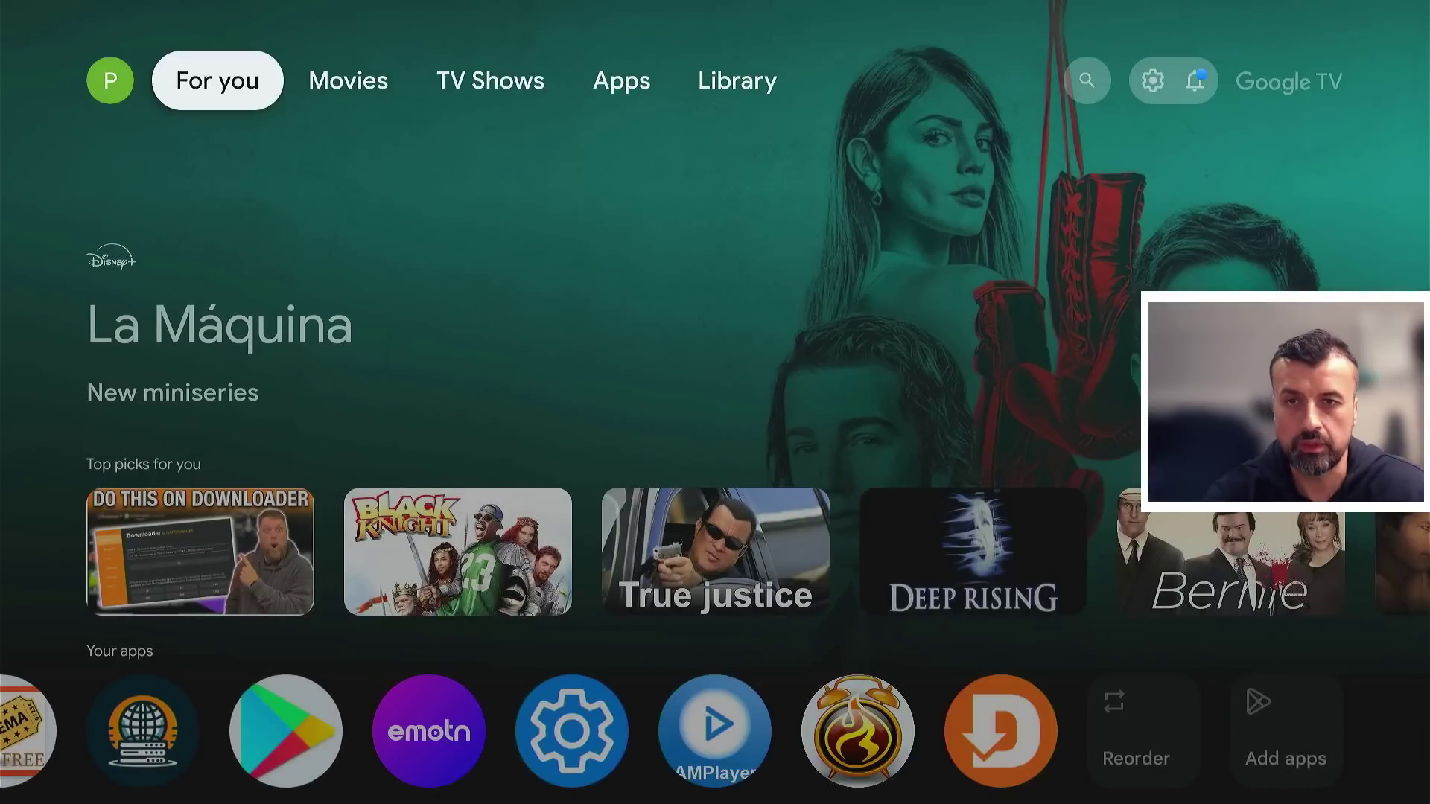
Switch off Scan apps with Play Protect under All settings > Apps > Security.
key("Right")
key("Right")
key("Right")
key("Right")
key("Right")
key("Right")
key("Return")
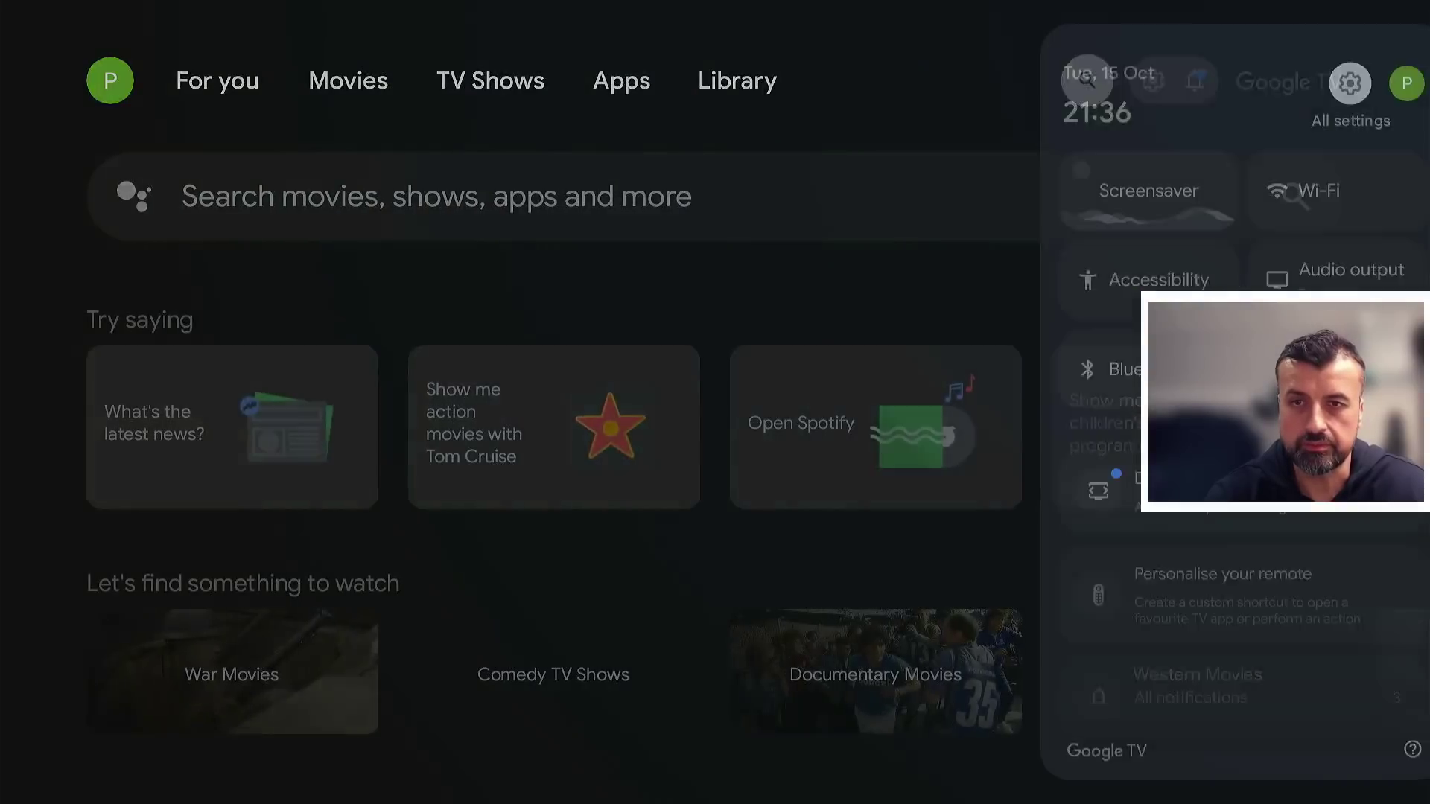
key("Return")
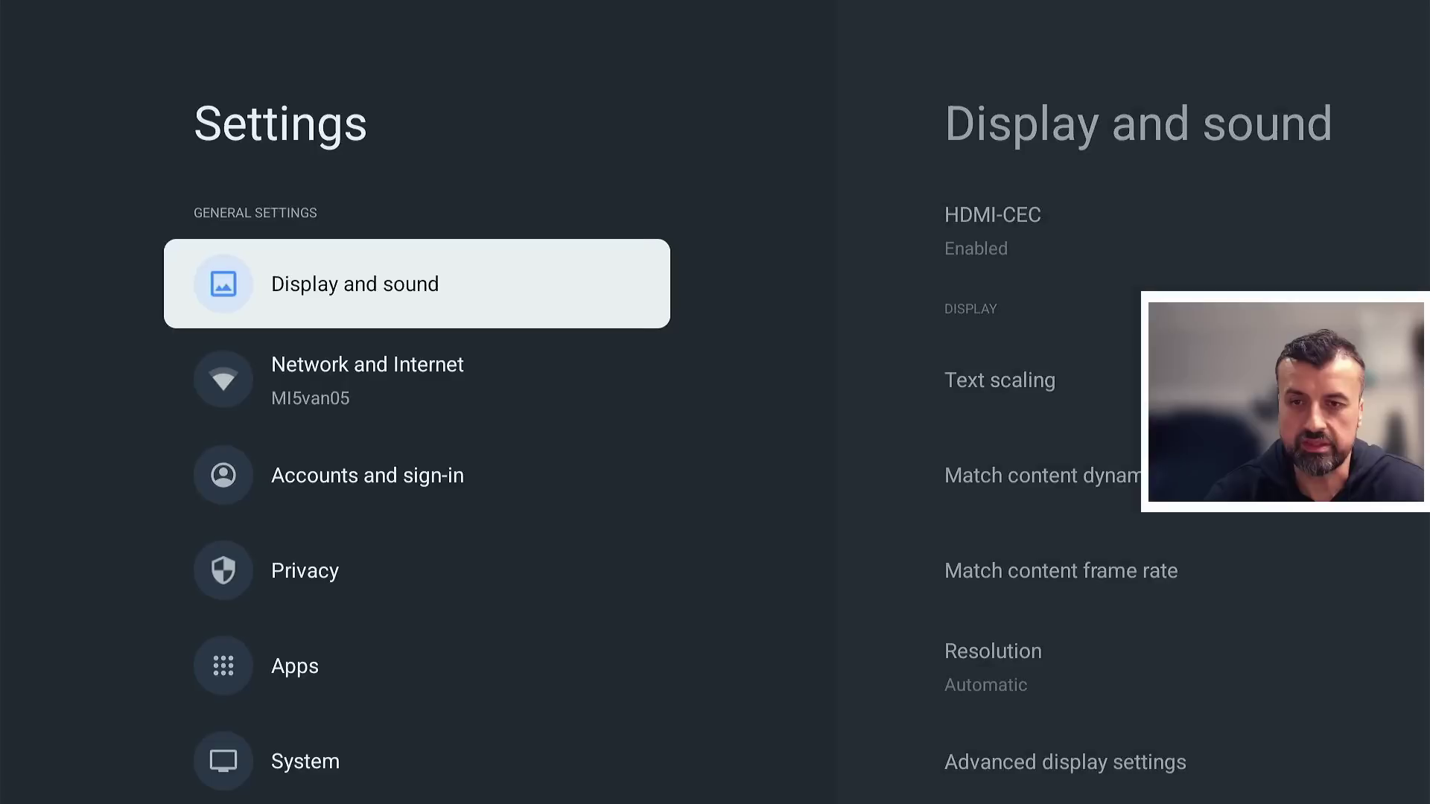
key("Down")
key("Down")
key("Down")
key("Down")
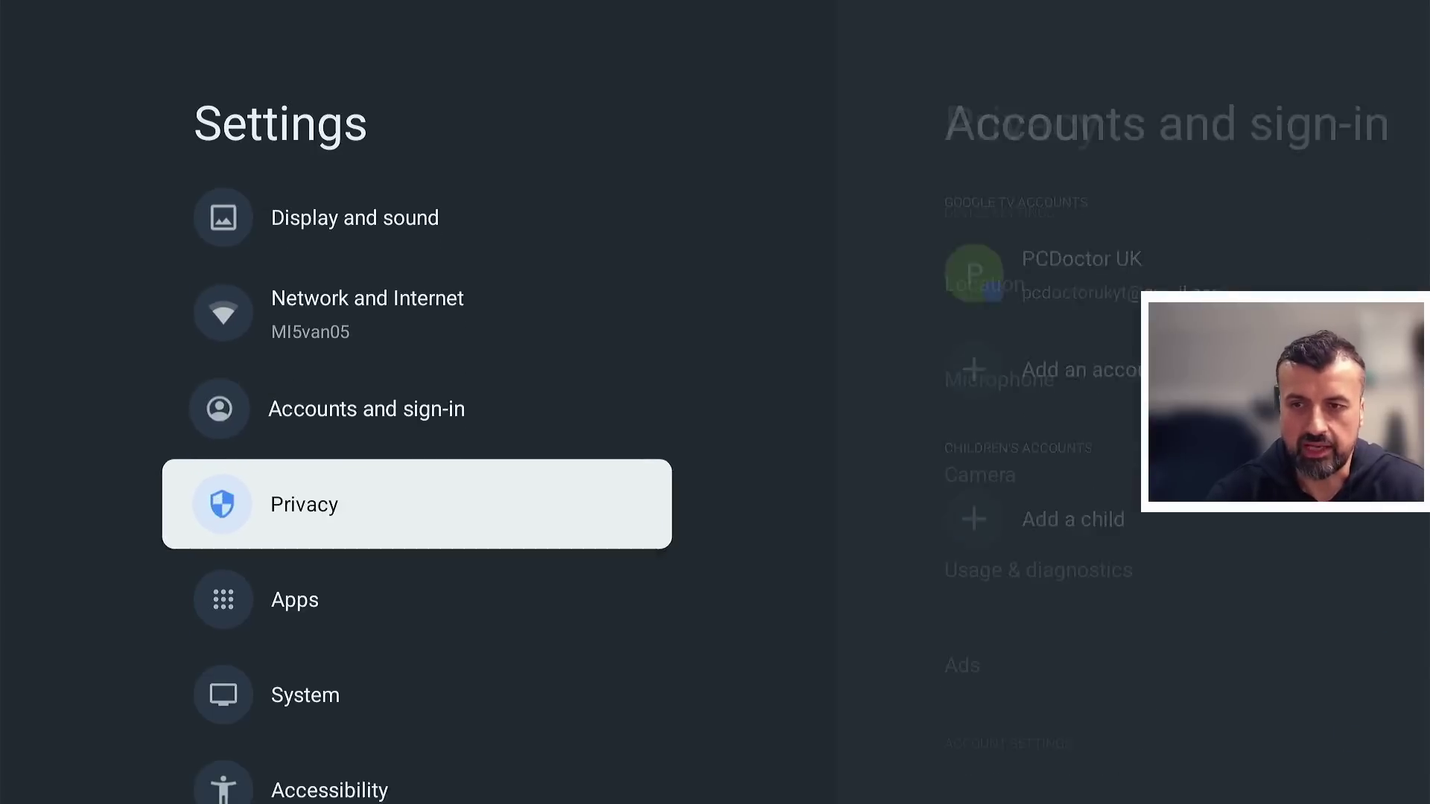
key("Return")
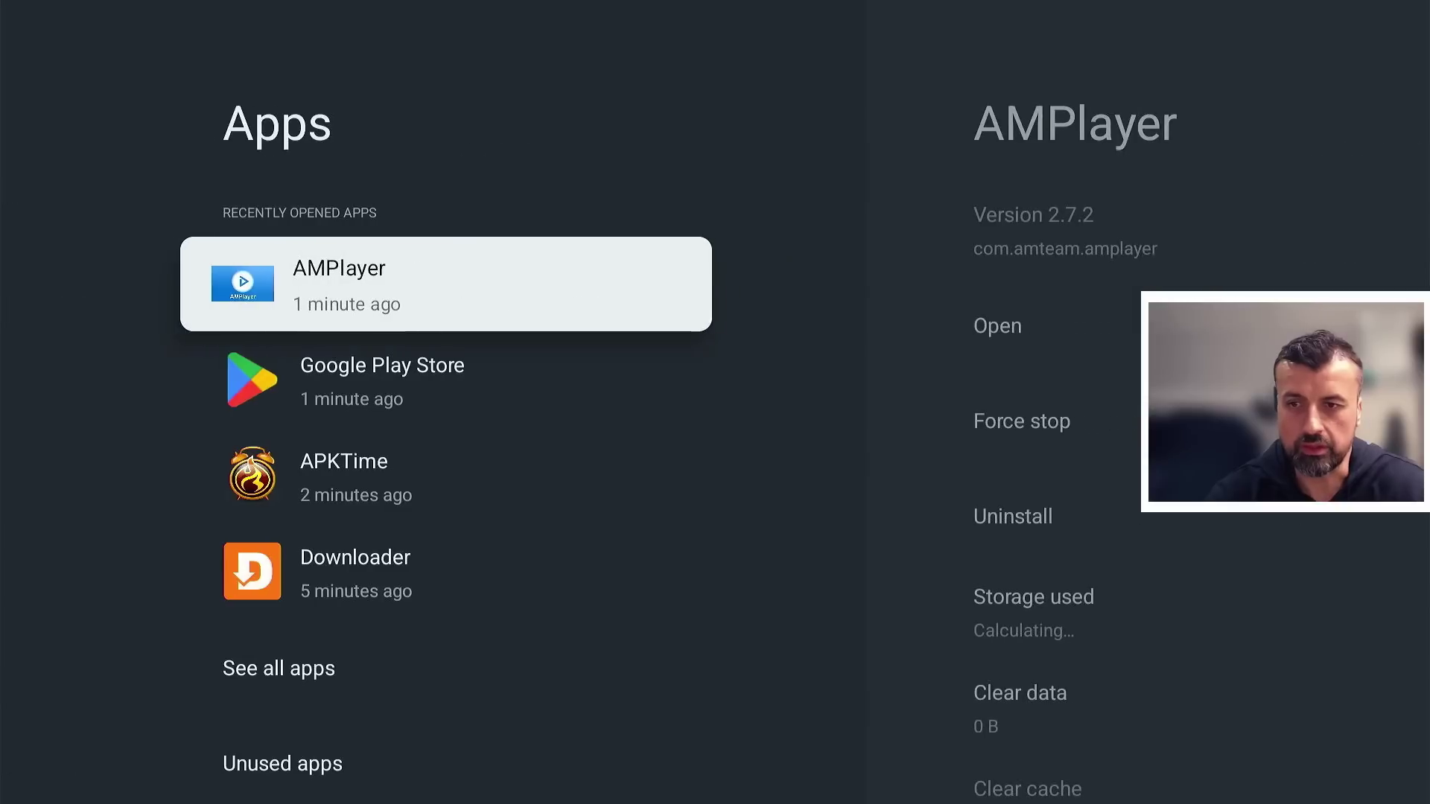
key("Down")
key("Down")
key("Down")
key("Down")
key("Down")
key("Down")
key("Down")
key("Down")
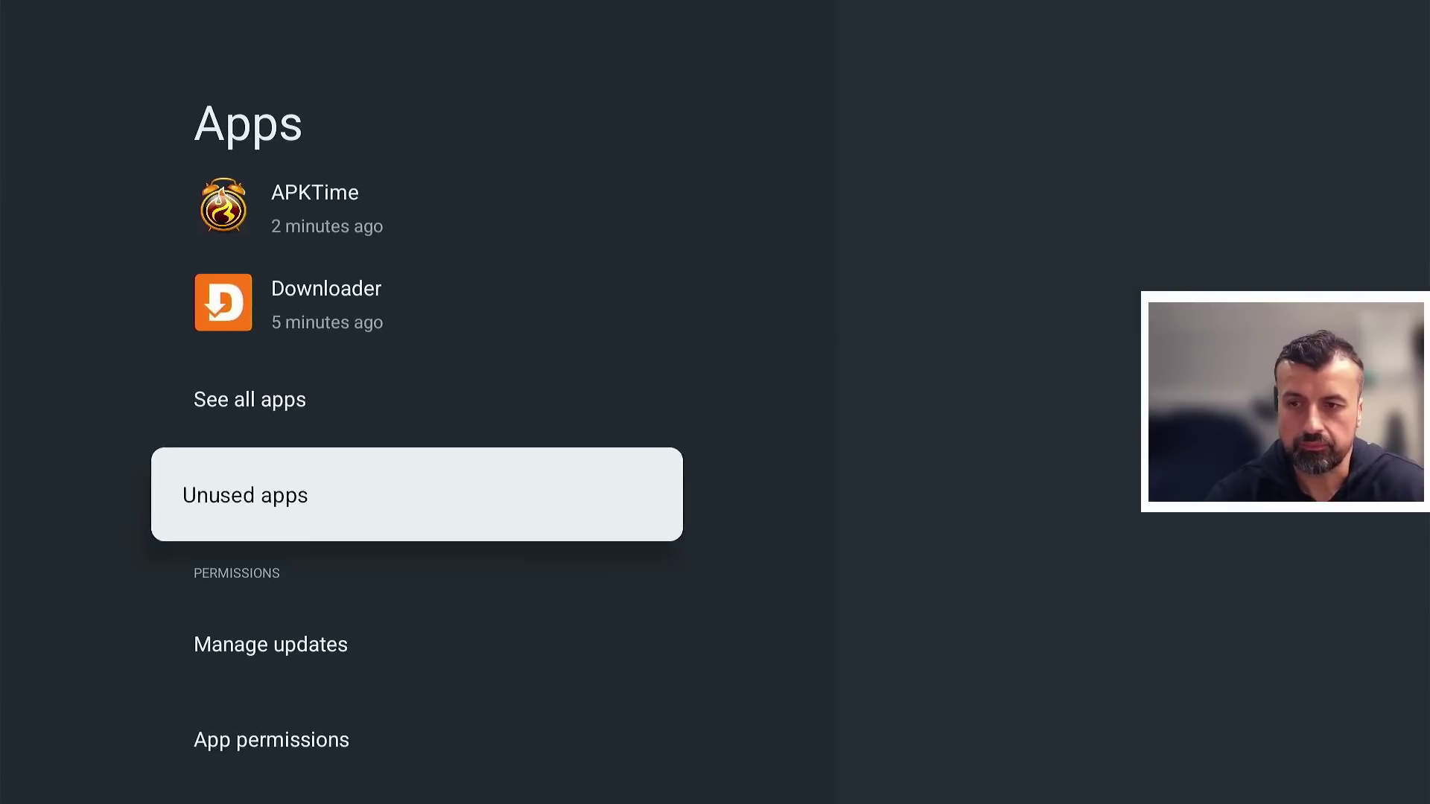
key("Down")
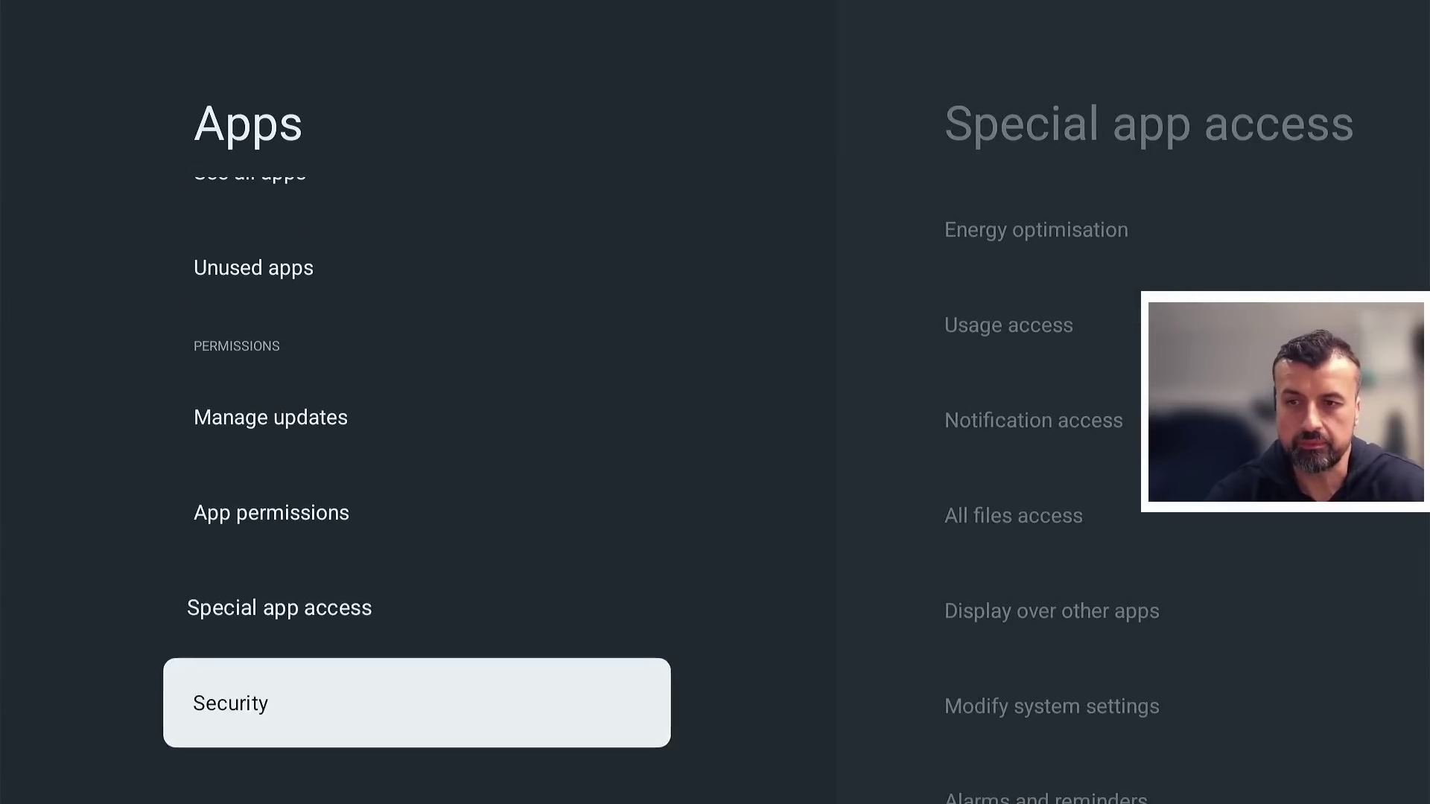
key("Return")
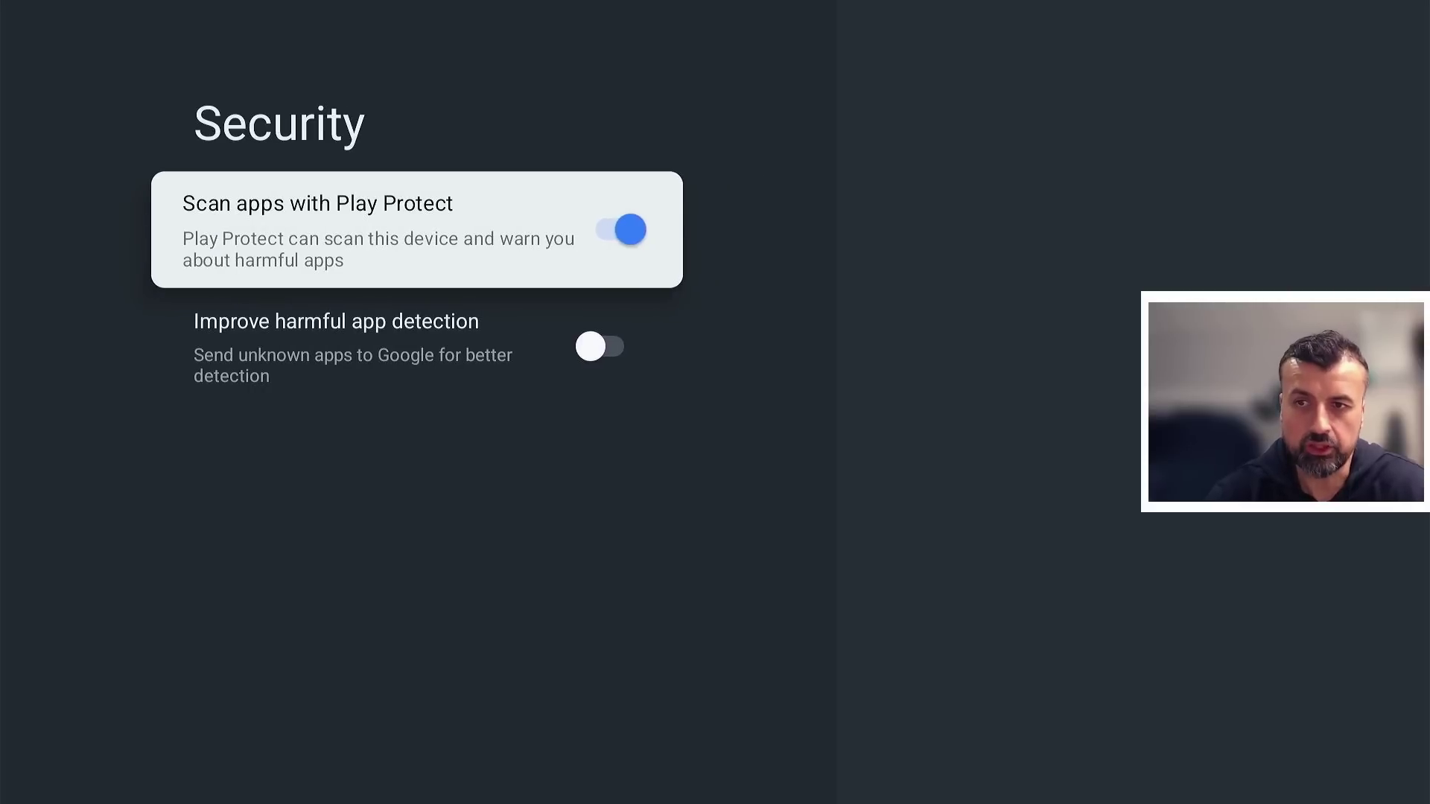
key("Return")
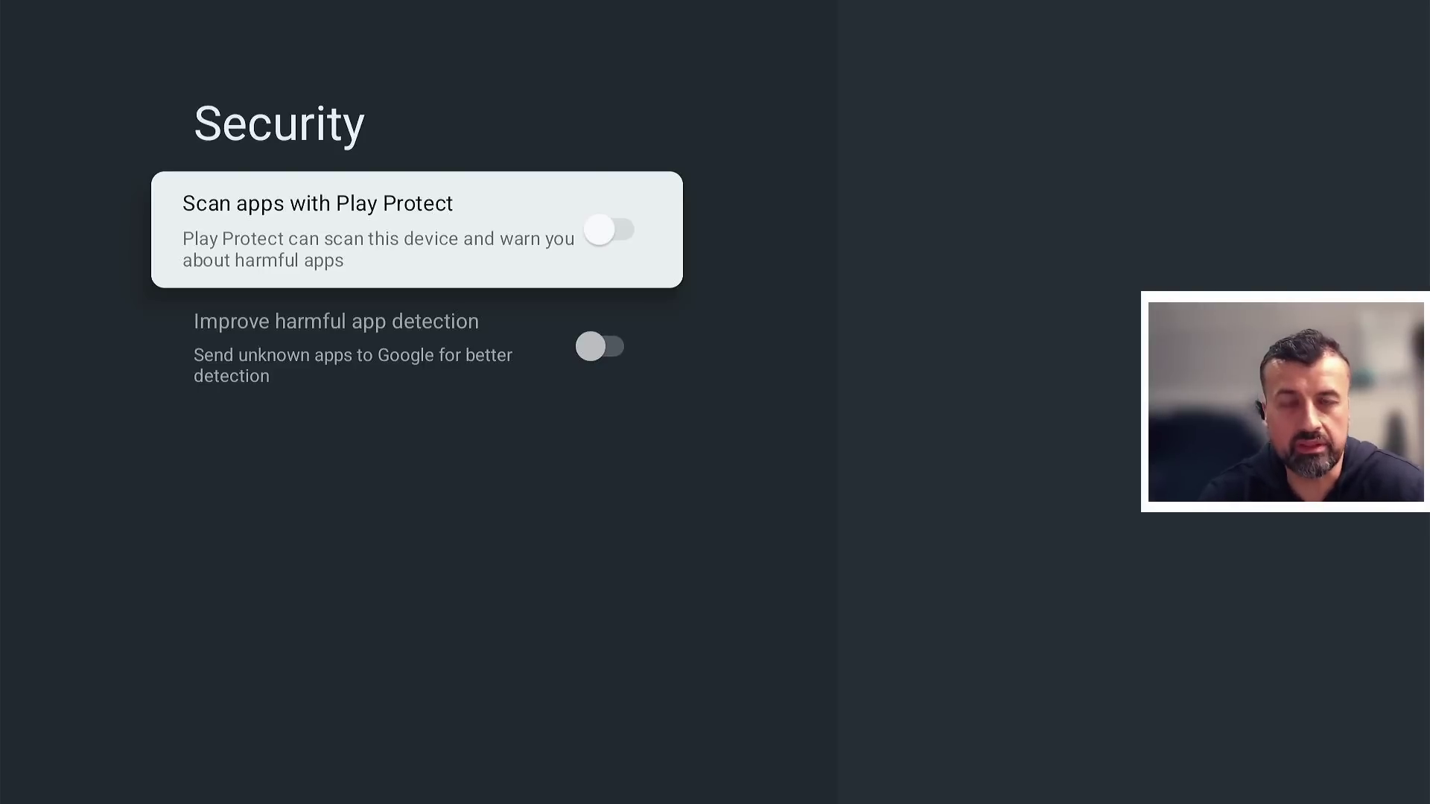
Toggle Scan apps with Play Protect back on in Security settings.
key("Return")
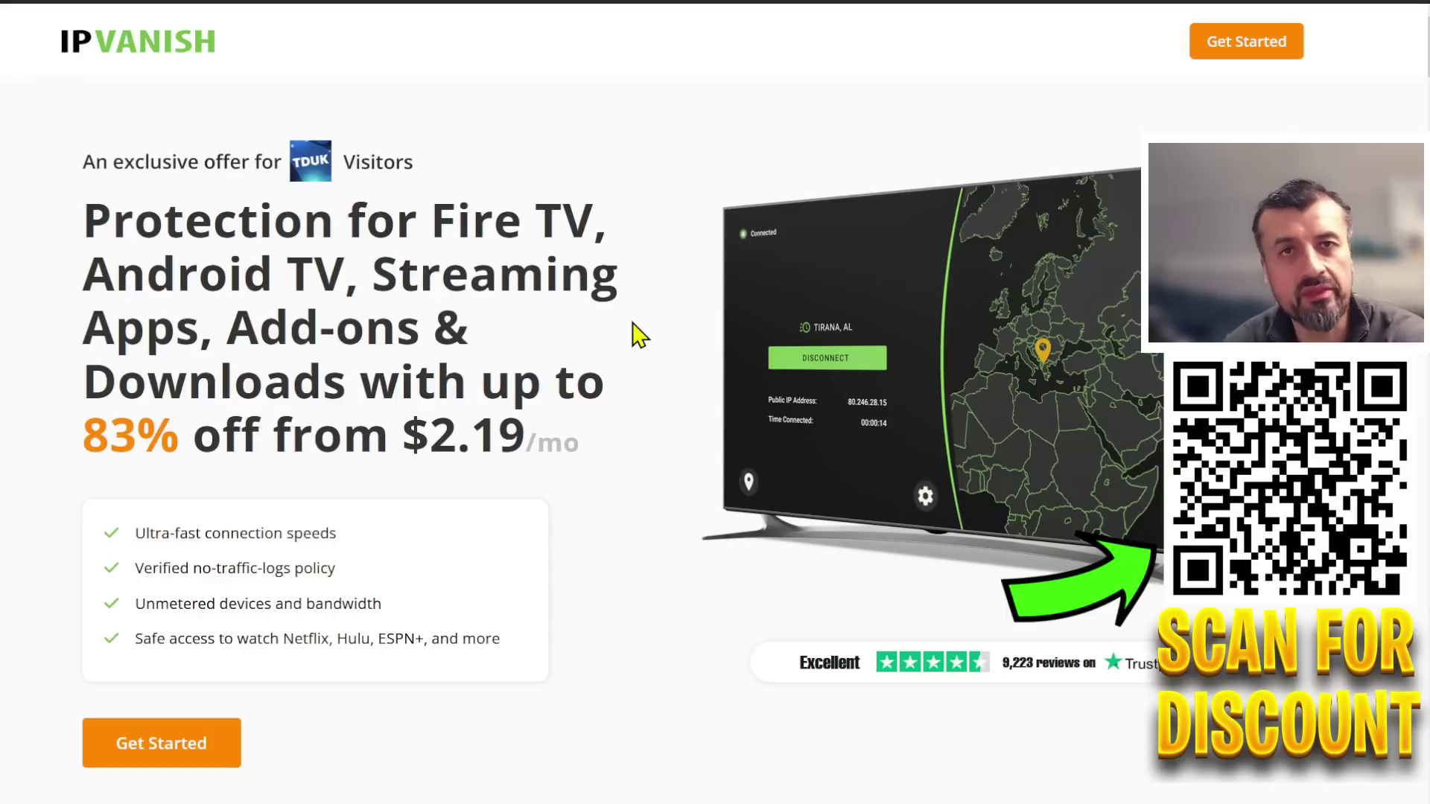
Highlight the connection-speed and no-logs features and the $2.19/mo price, then scroll to Choose a plan.
left_click_drag(135, 534, 415, 543)
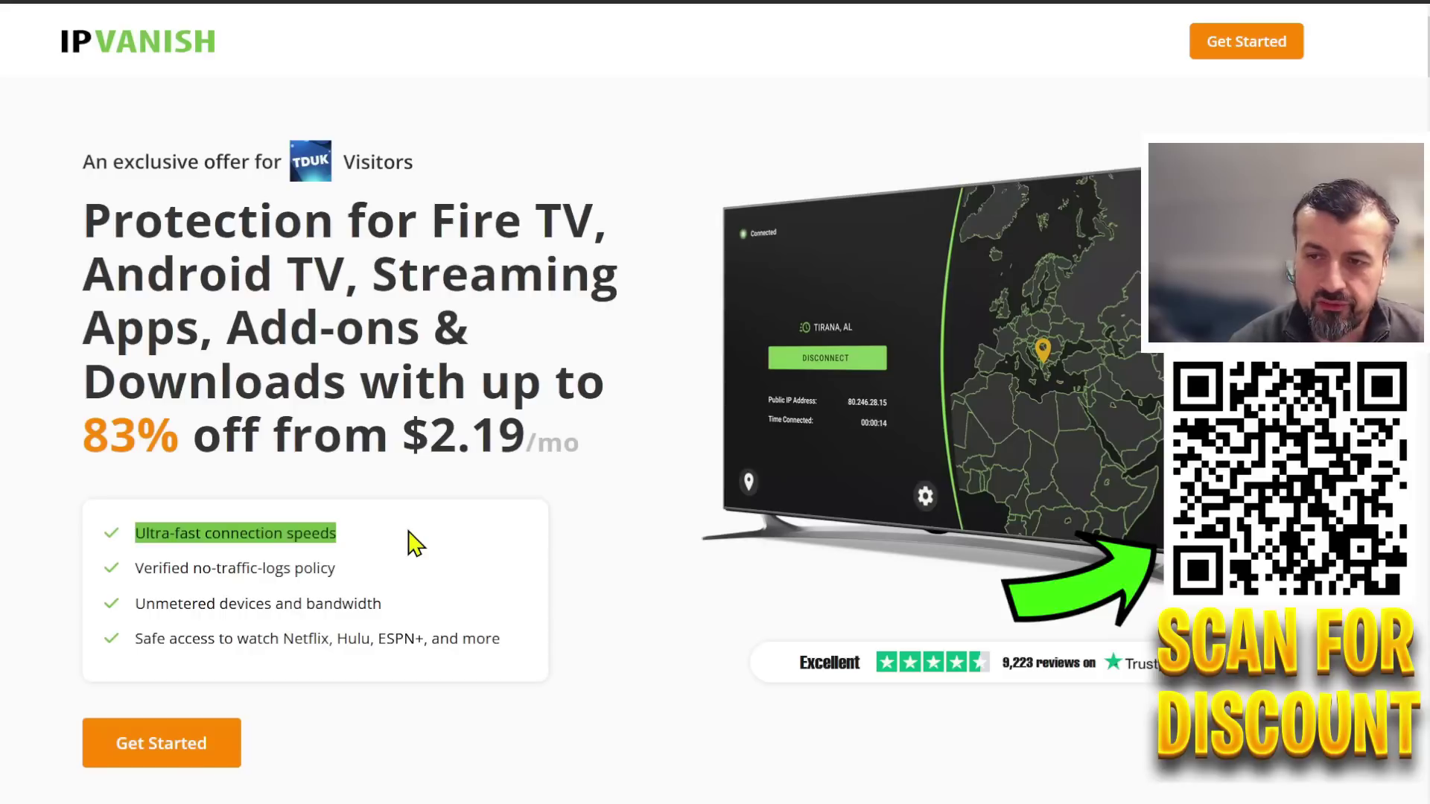
left_click(224, 570)
left_click_drag(138, 570, 344, 583)
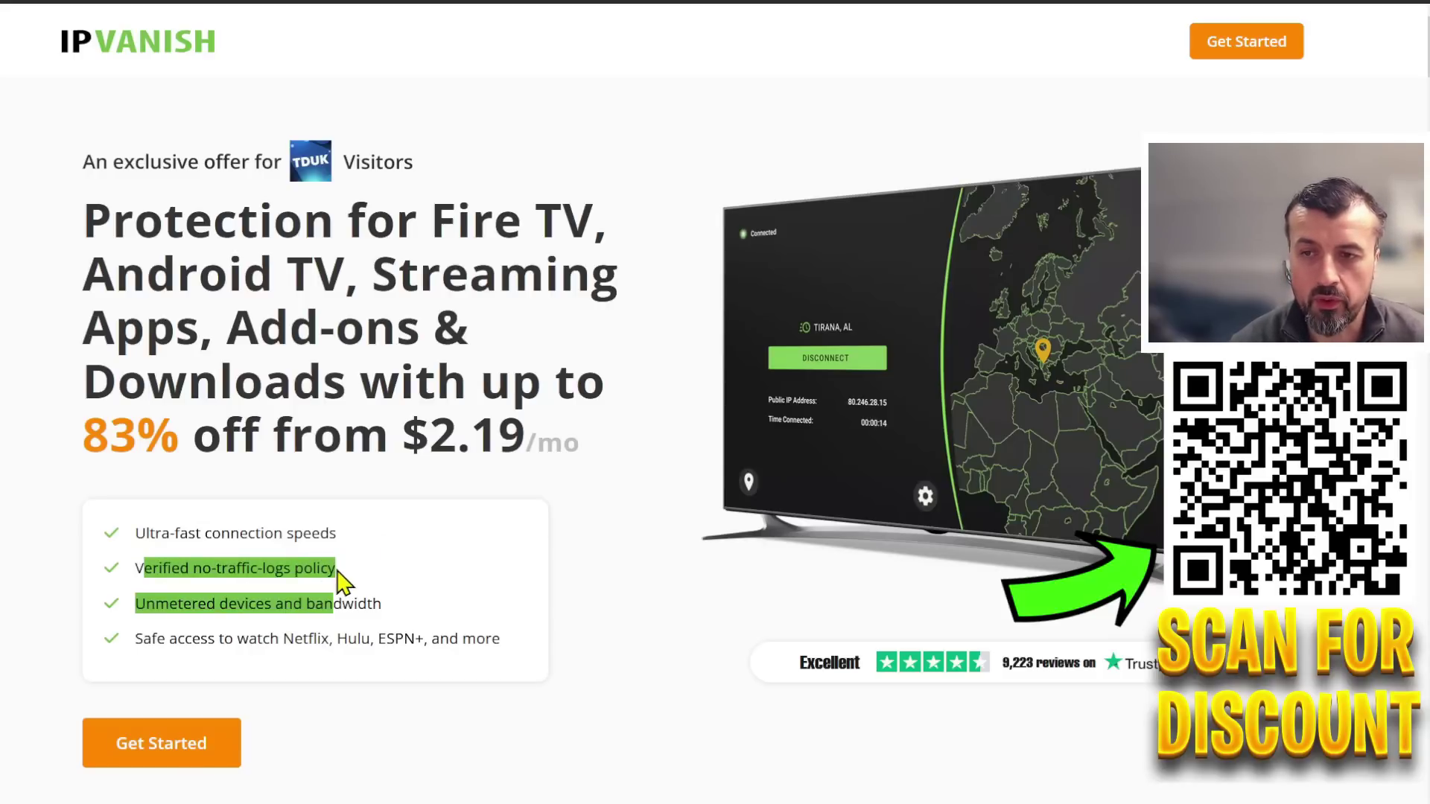
left_click(356, 584)
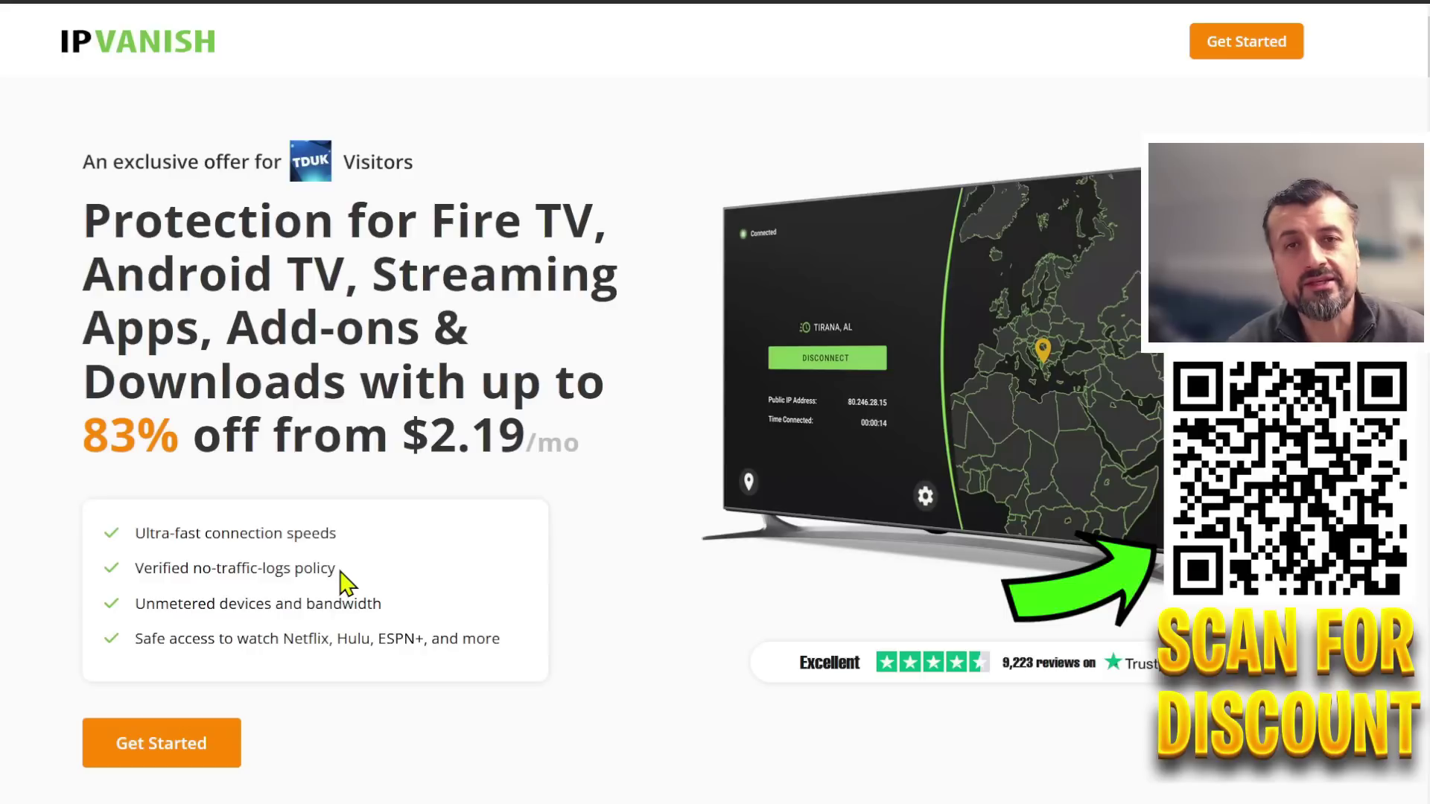
left_click_drag(408, 443, 568, 438)
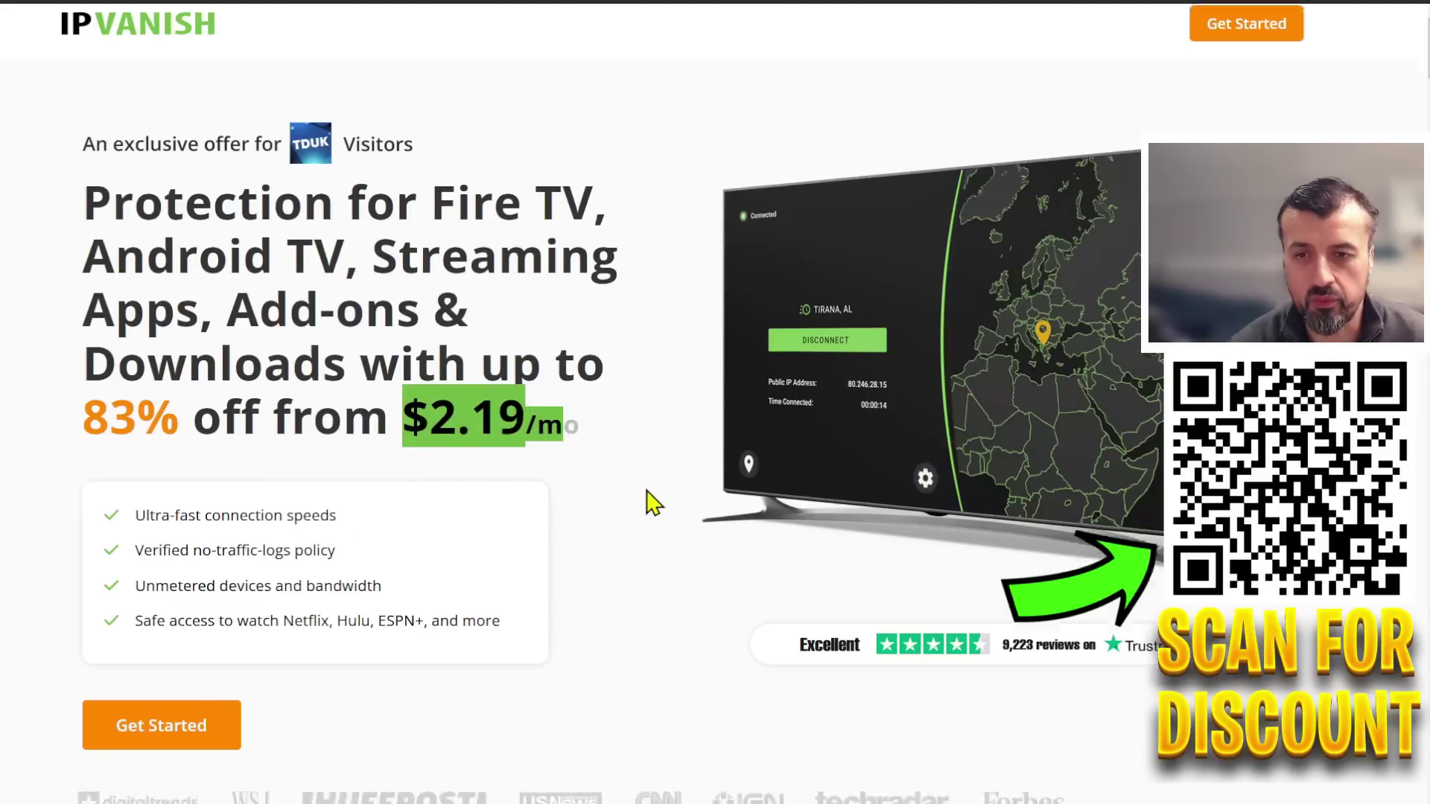
scroll(653, 501, "down", 10)
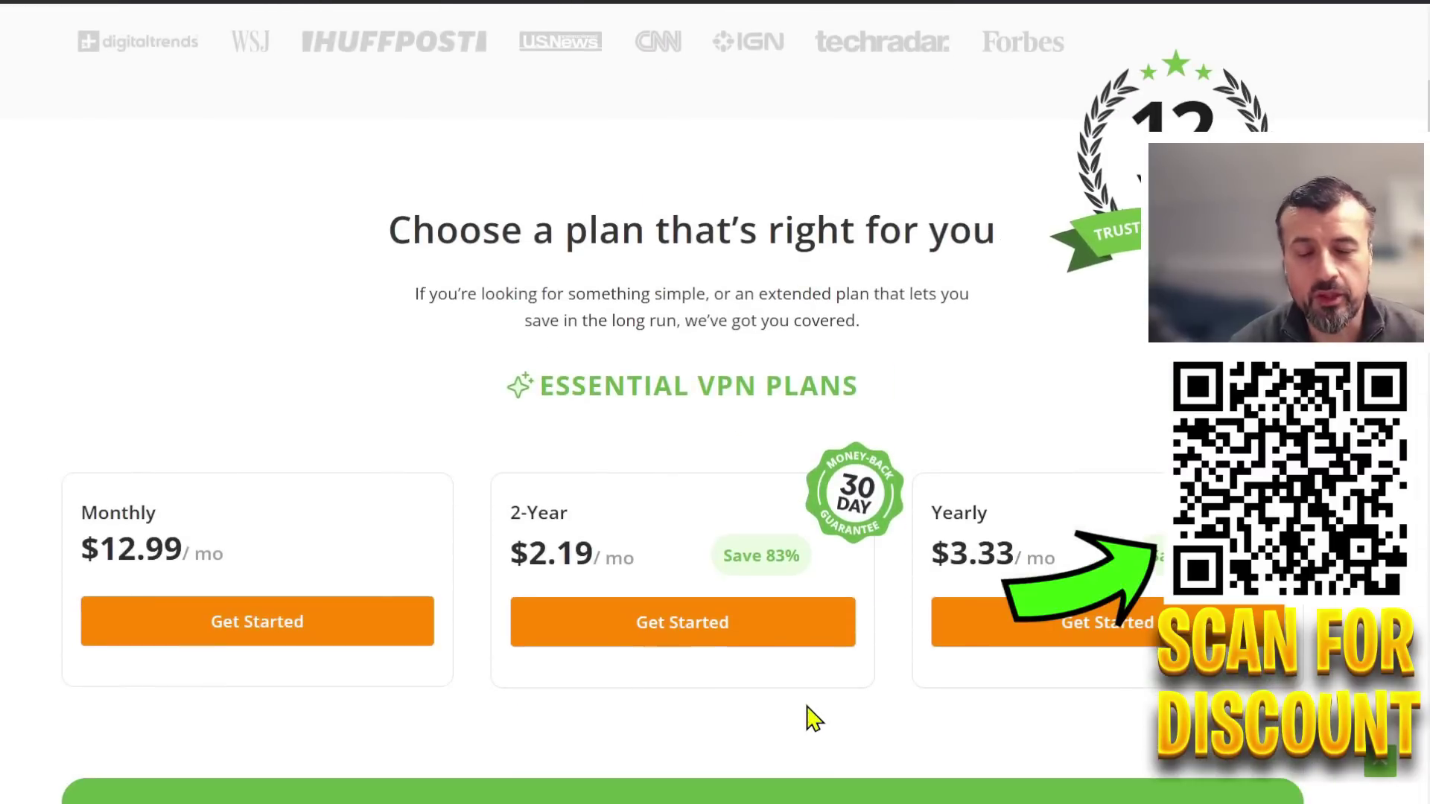